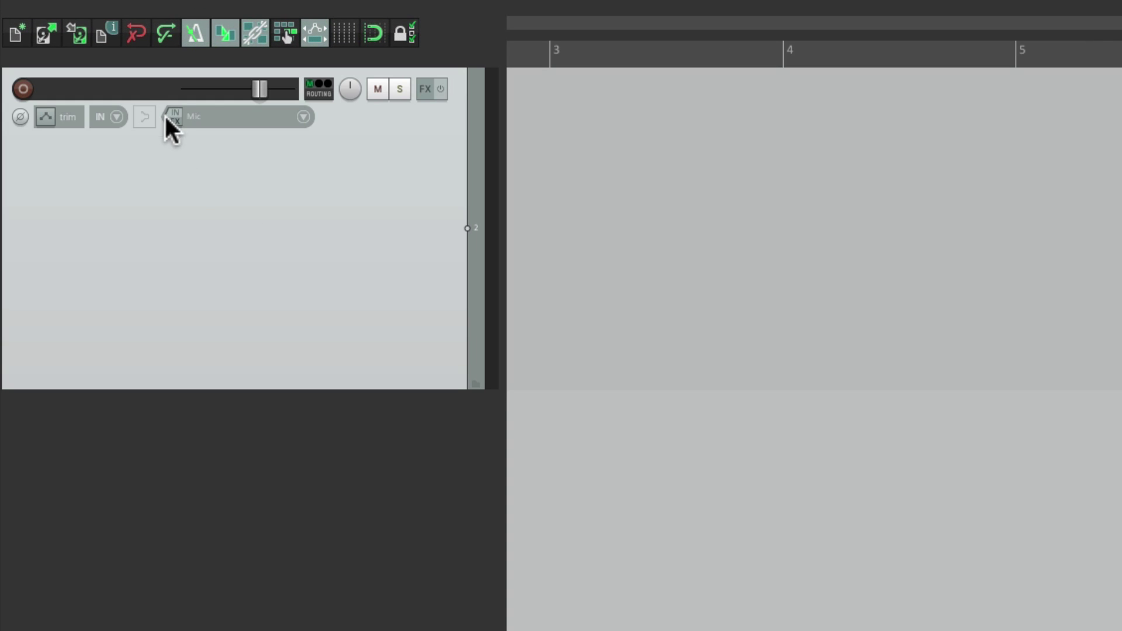
Rename Track 2 to 'MIDI Guitar' and give it a muted pink colour.
{"action": "double_click", "coordinate": [130, 90]}
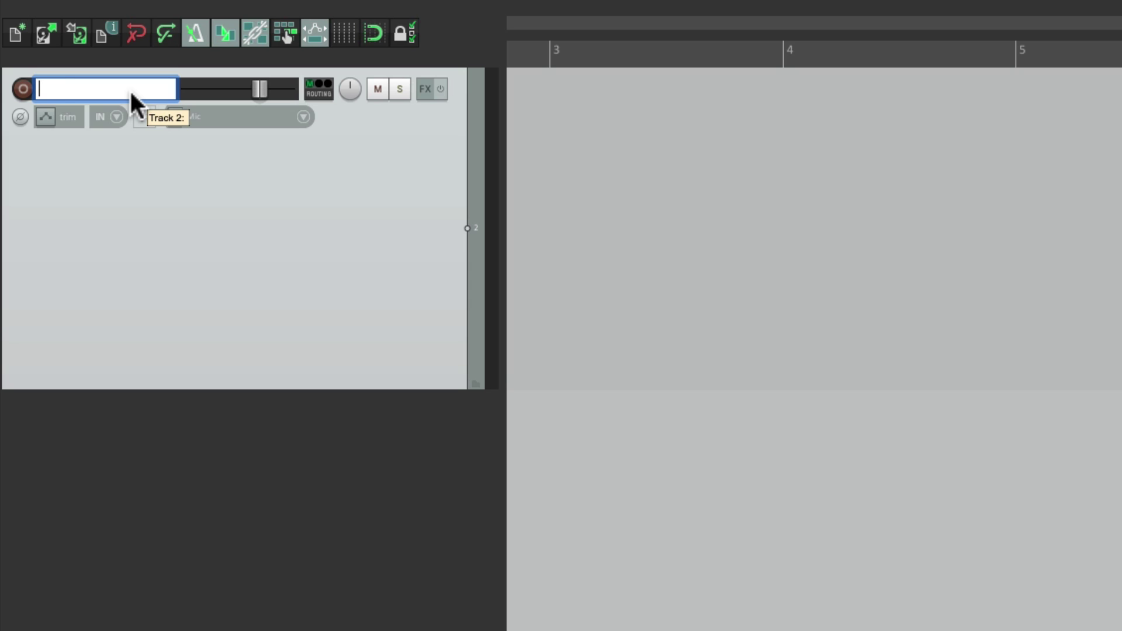
{"action": "type", "text": "MIDI Guitar"}
{"action": "key", "text": "Return"}
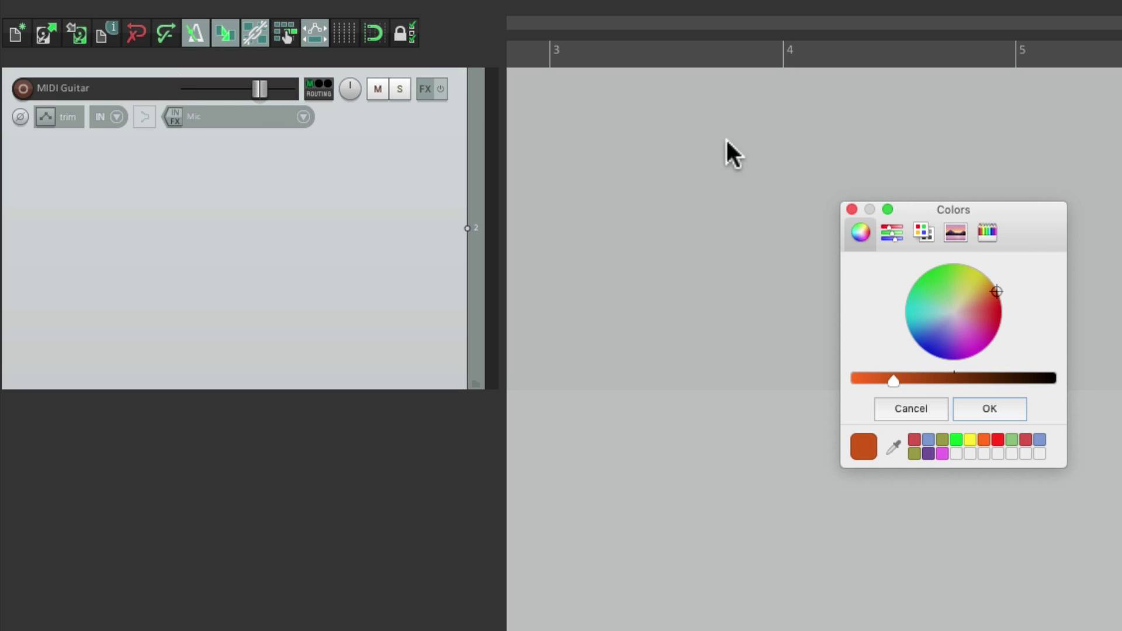
{"action": "left_click", "coordinate": [972, 313]}
{"action": "left_click", "coordinate": [991, 411]}
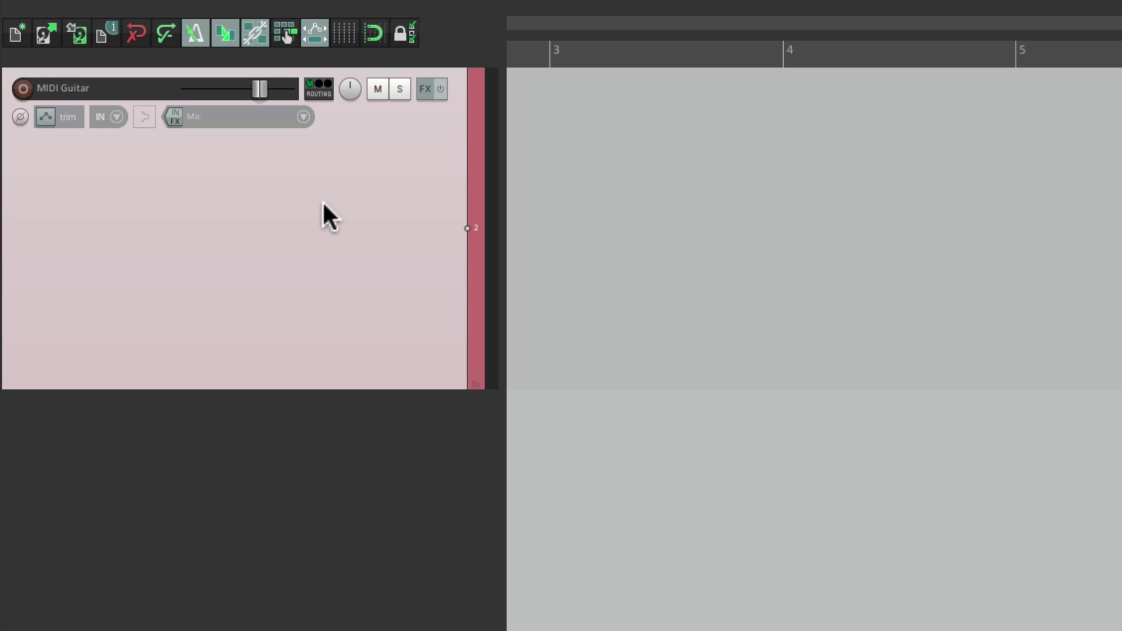
Switch the track's recording input from Mic to Mono Guitar and record-arm it.
{"action": "left_click", "coordinate": [302, 117]}
{"action": "mouse_move", "coordinate": [333, 131]}
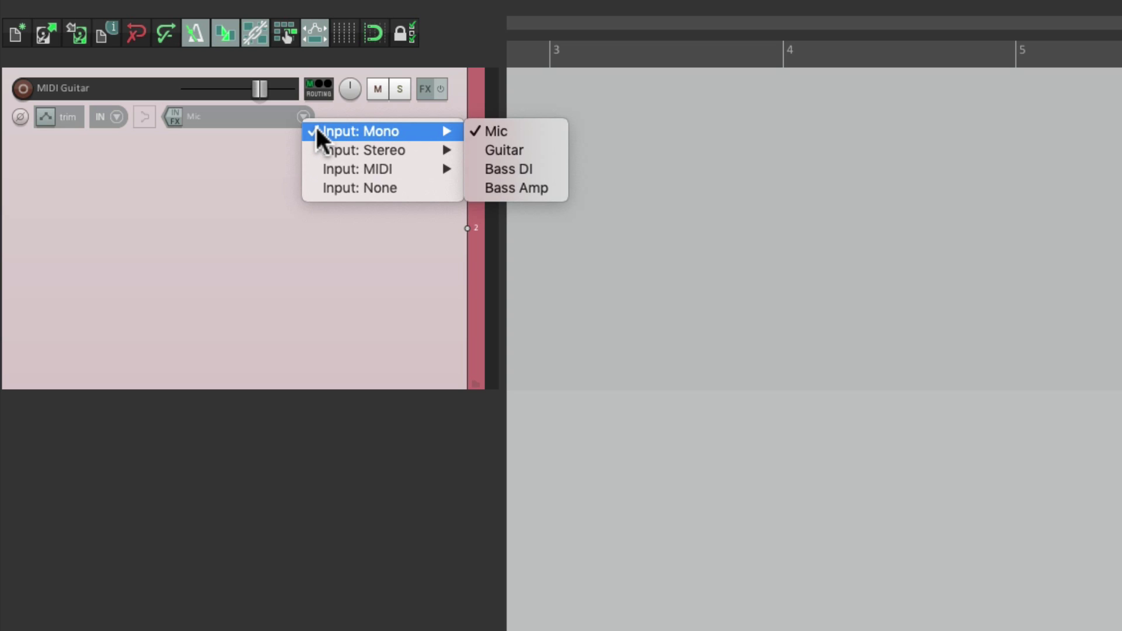
{"action": "left_click", "coordinate": [536, 149]}
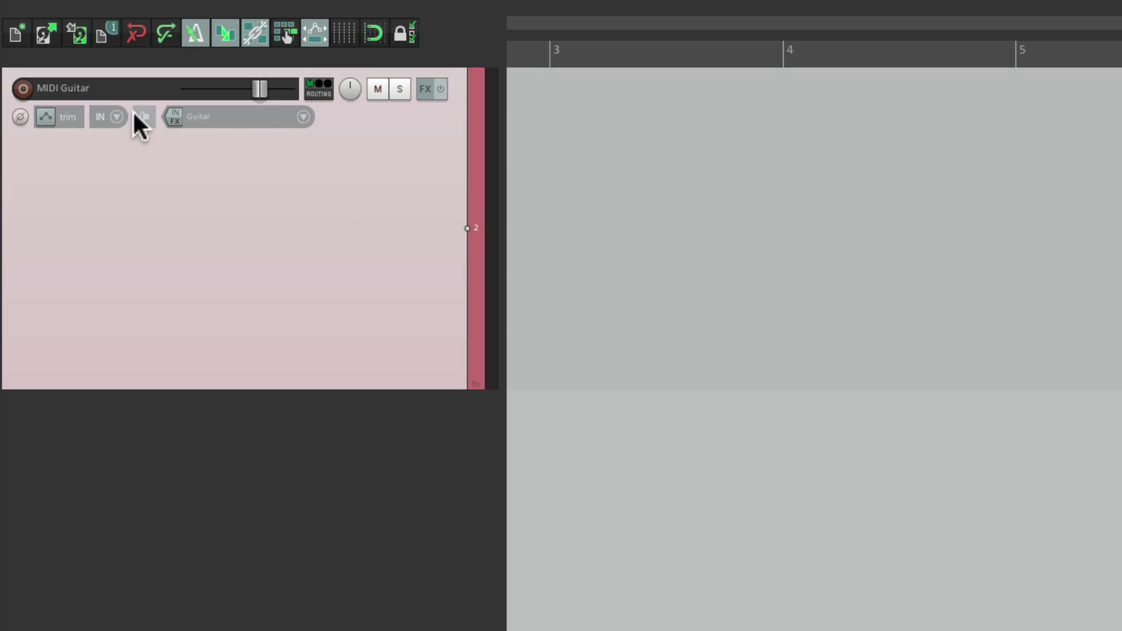
{"action": "left_click", "coordinate": [23, 89]}
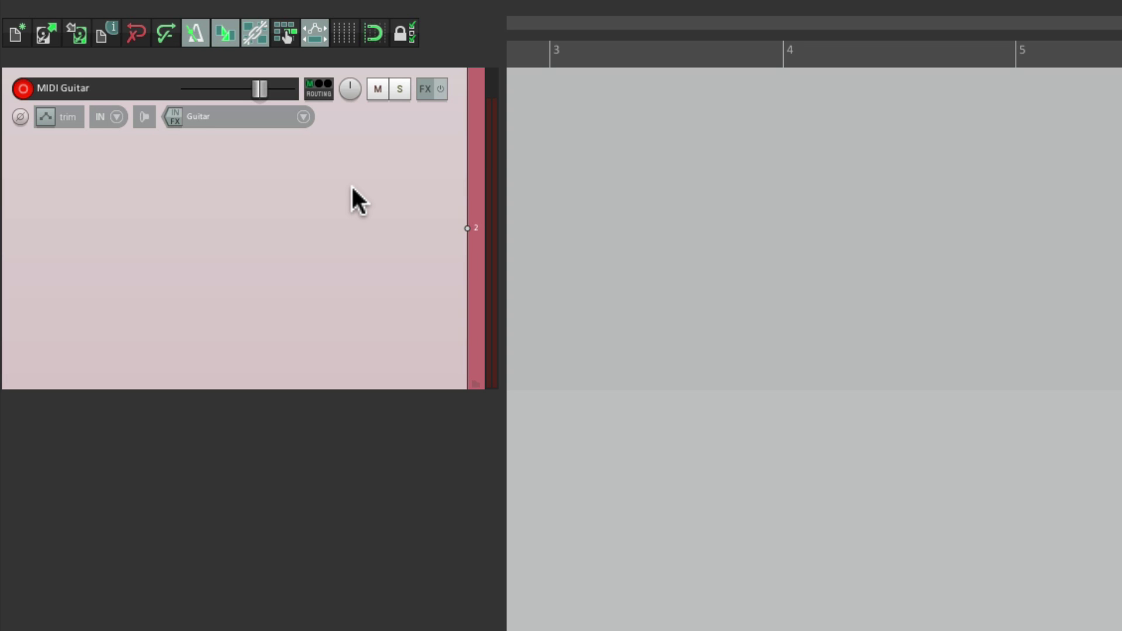
Add VST: ReaTune (Cockos) from the Cockos category to the track's FX.
{"action": "left_click", "coordinate": [420, 89]}
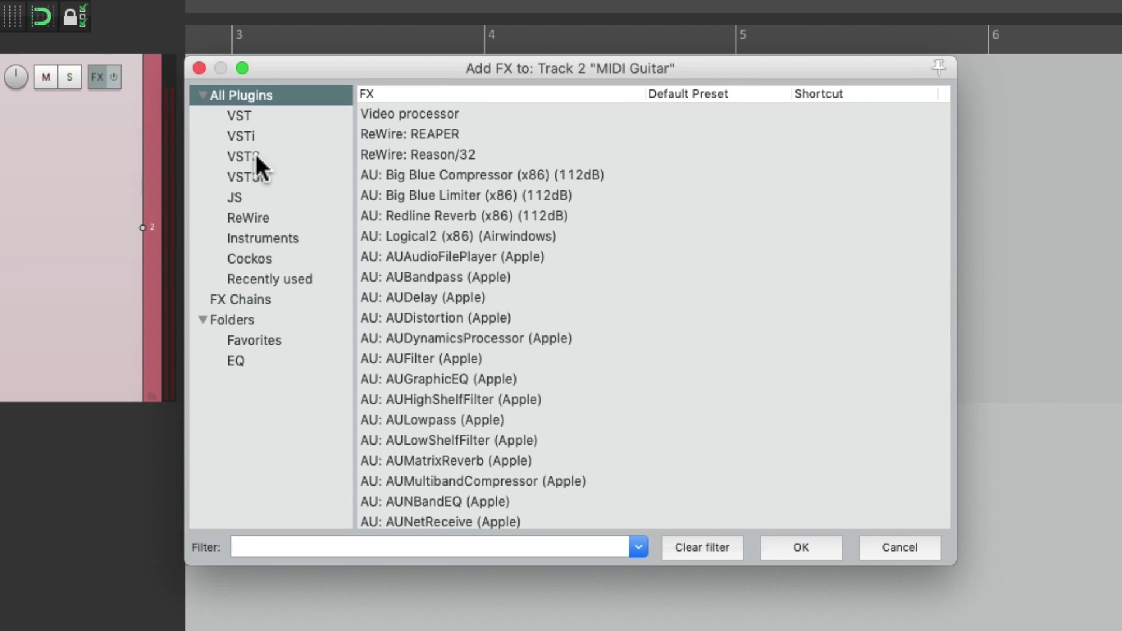
{"action": "left_click", "coordinate": [304, 269]}
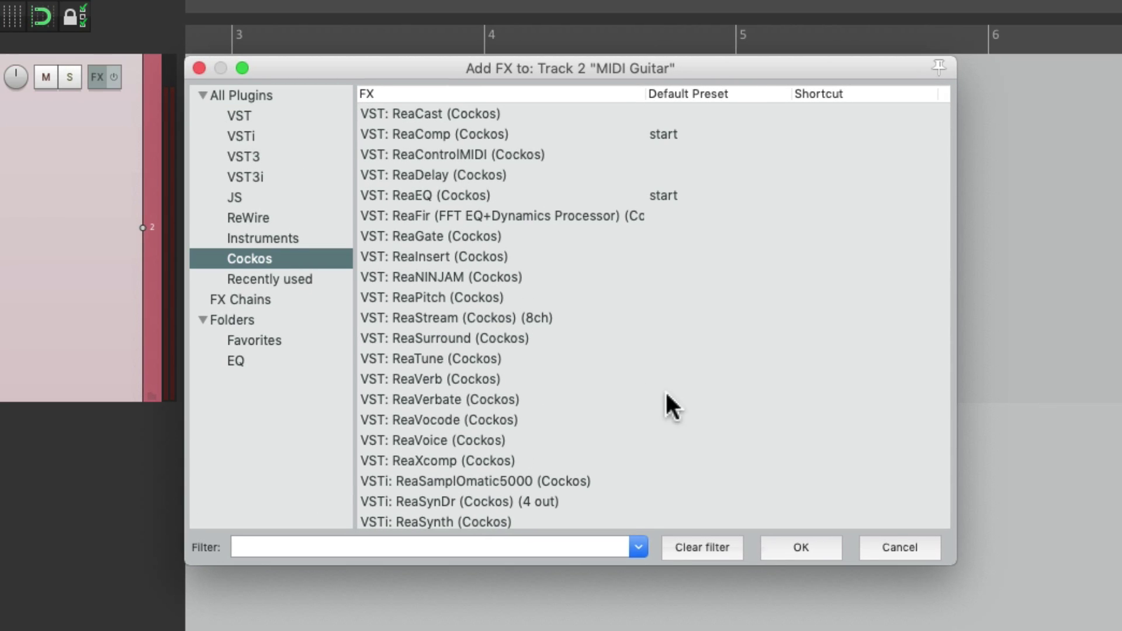
{"action": "left_click", "coordinate": [556, 351]}
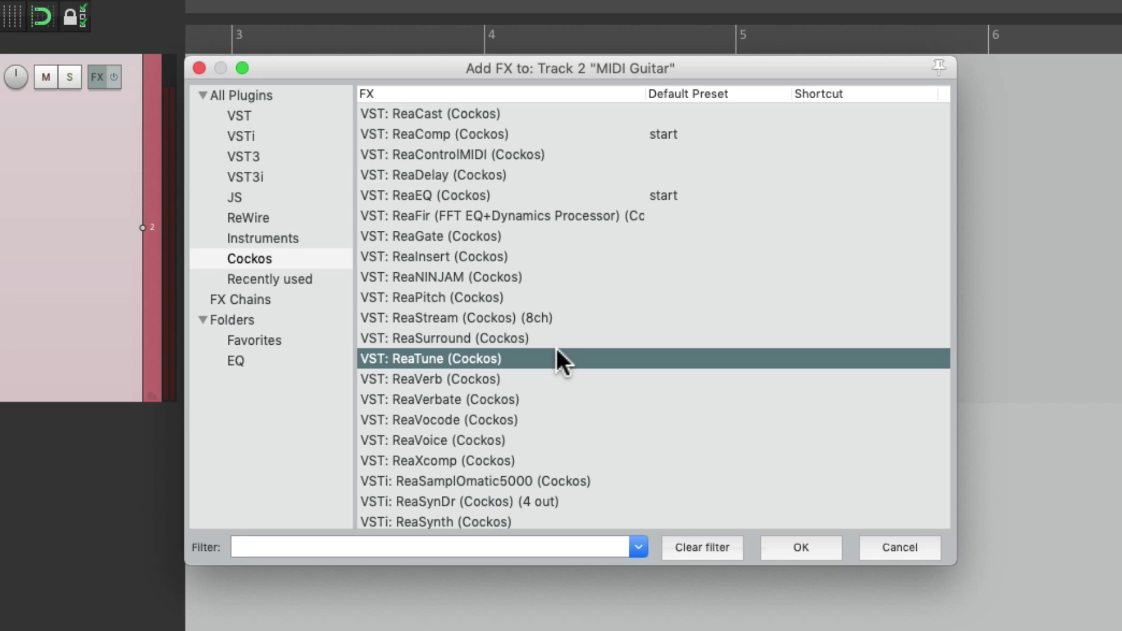
{"action": "double_click", "coordinate": [546, 359]}
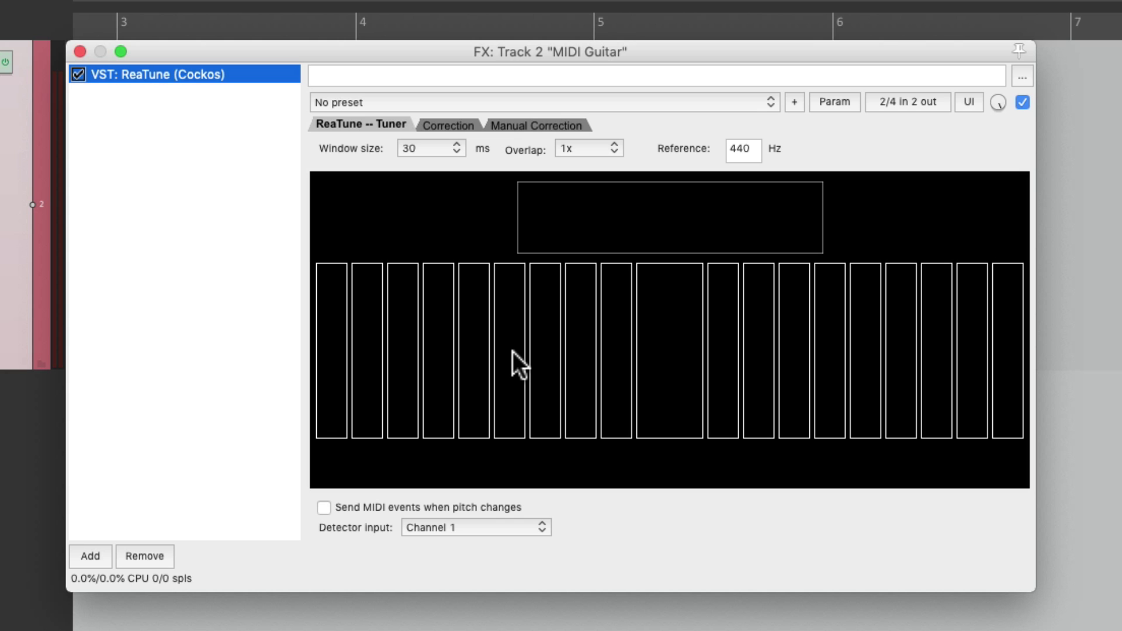
Tick Automatic pitch correction on ReaTune's Correction tab.
{"action": "left_click", "coordinate": [466, 128]}
{"action": "left_click", "coordinate": [324, 151]}
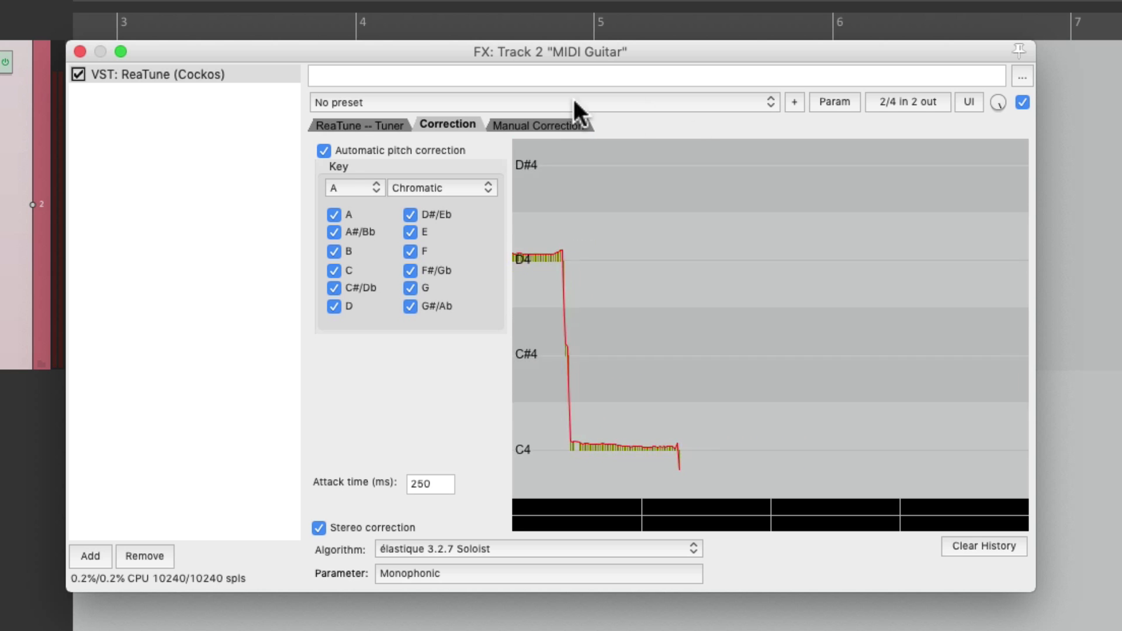
Untick Automatic pitch correction and return to ReaTune's Tuner view.
{"action": "left_click", "coordinate": [324, 152]}
{"action": "left_click", "coordinate": [378, 126]}
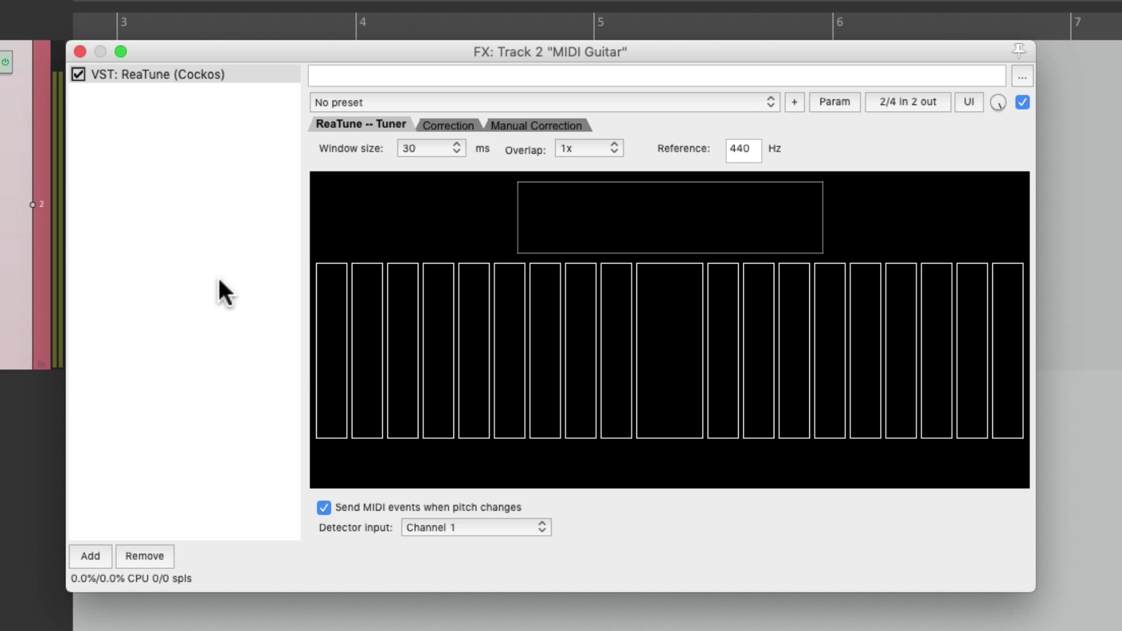
Add VST3i: Analog Lab 3 (Arturia) from the Instruments list to the FX chain.
{"action": "double_click", "coordinate": [184, 187]}
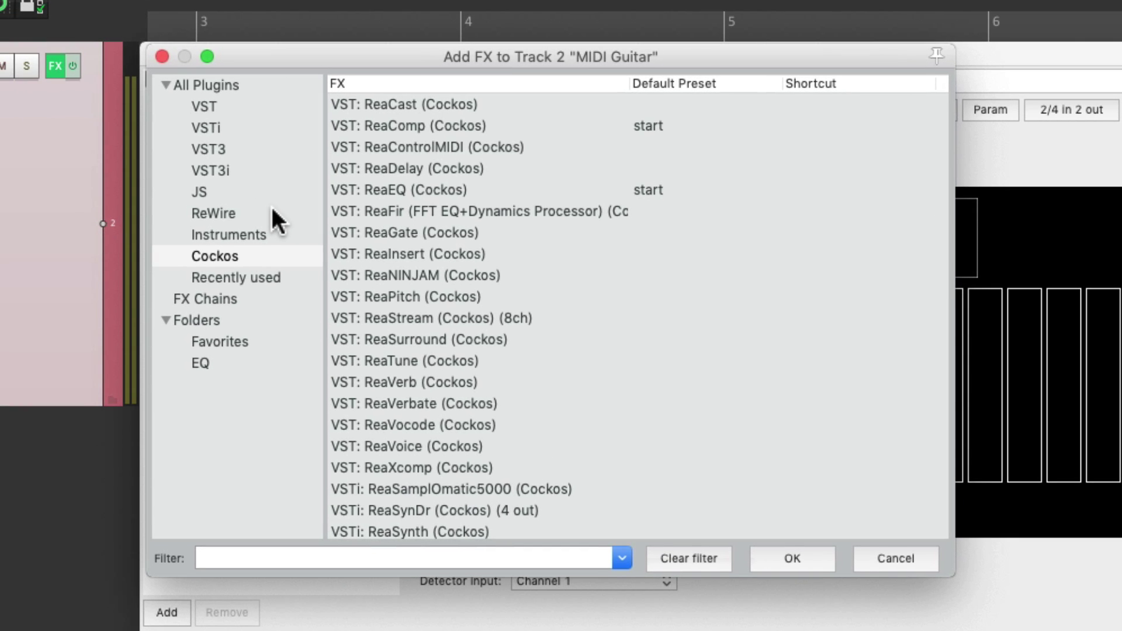
{"action": "left_click", "coordinate": [254, 232]}
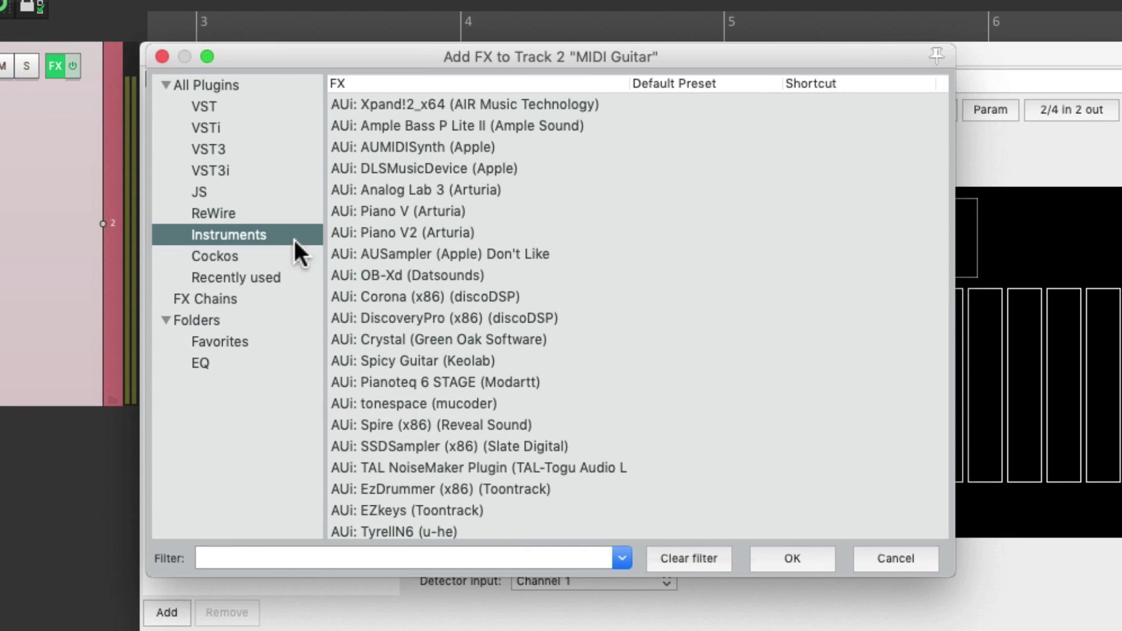
{"action": "scroll", "coordinate": [476, 292], "scroll_direction": "down", "scroll_amount": 10}
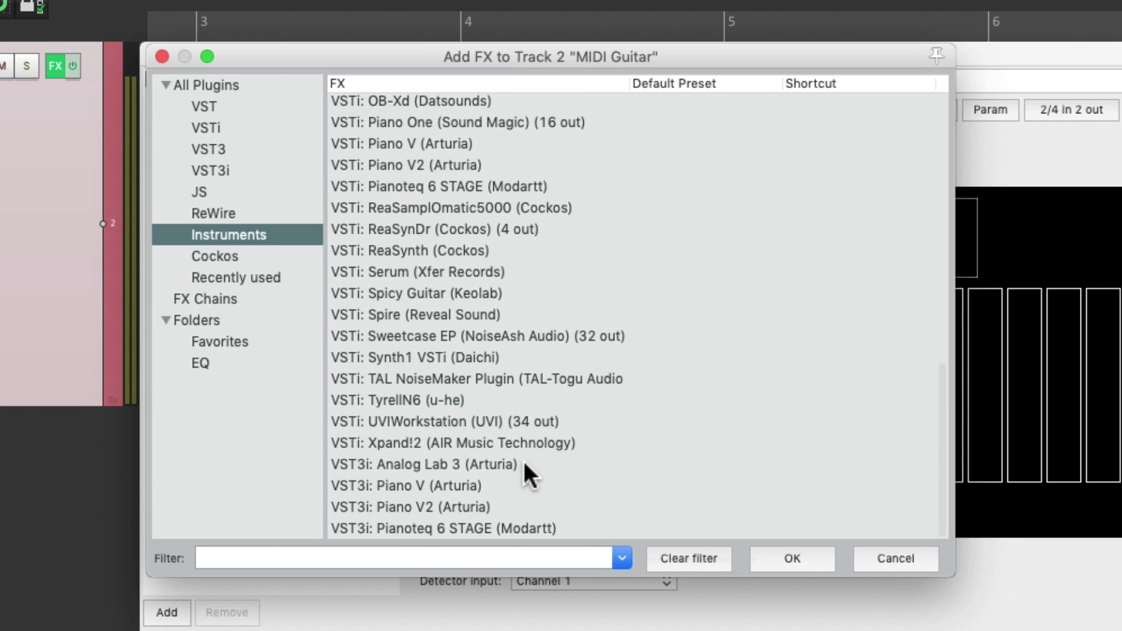
{"action": "left_click", "coordinate": [523, 463]}
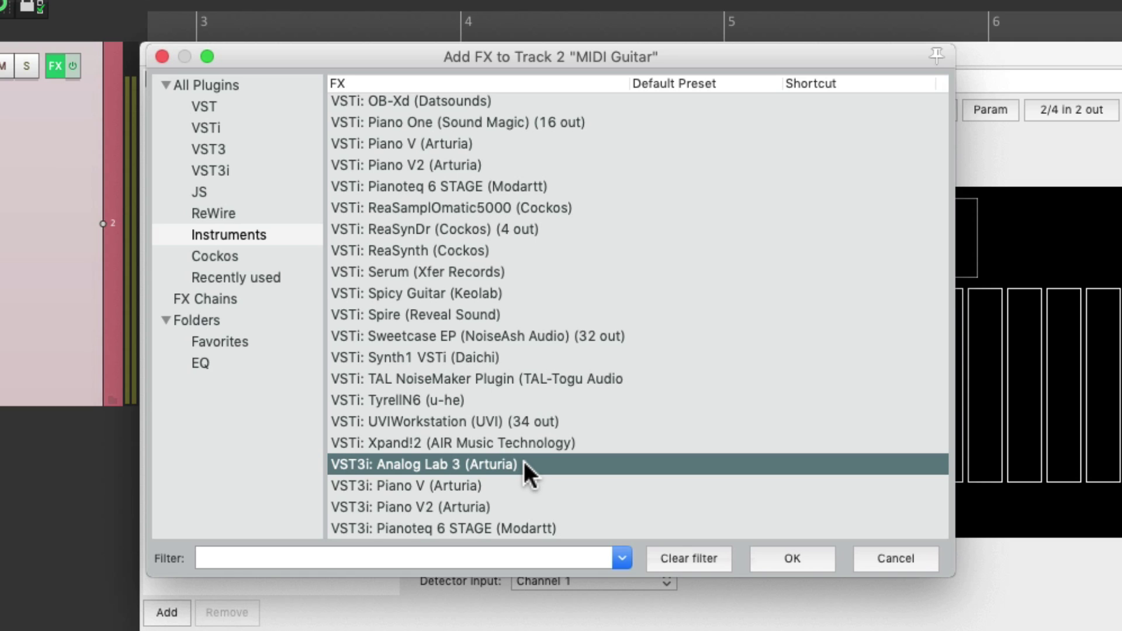
{"action": "double_click", "coordinate": [524, 464]}
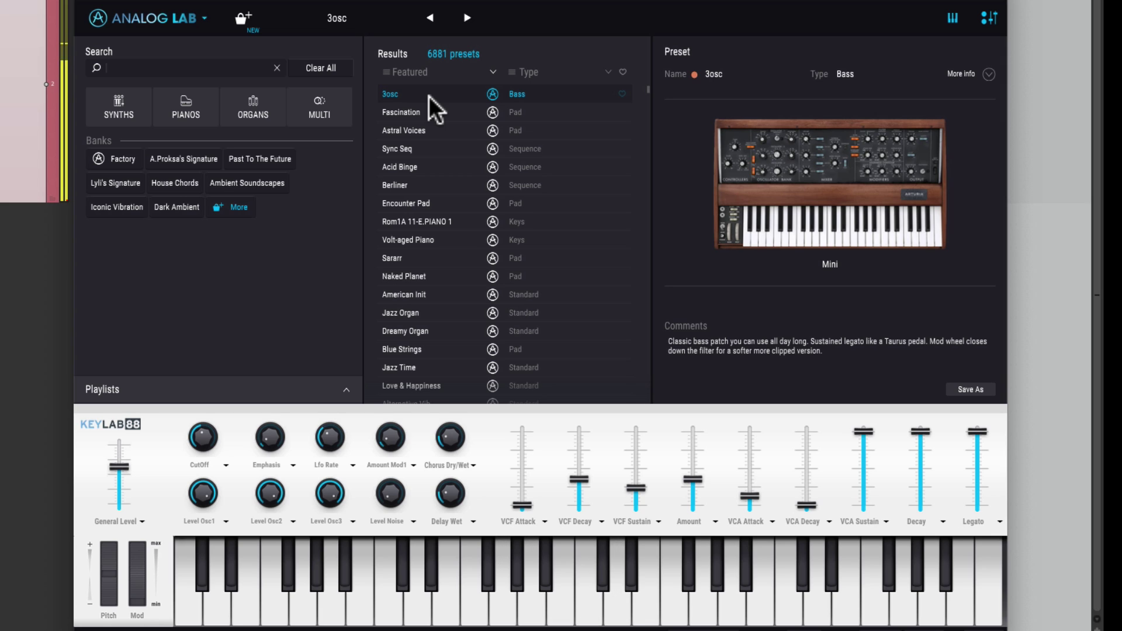
Audition Fascination, Astral Voices, Sync Seq and Encounter Pad, ending on the Sararr preset.
{"action": "left_click", "coordinate": [420, 113]}
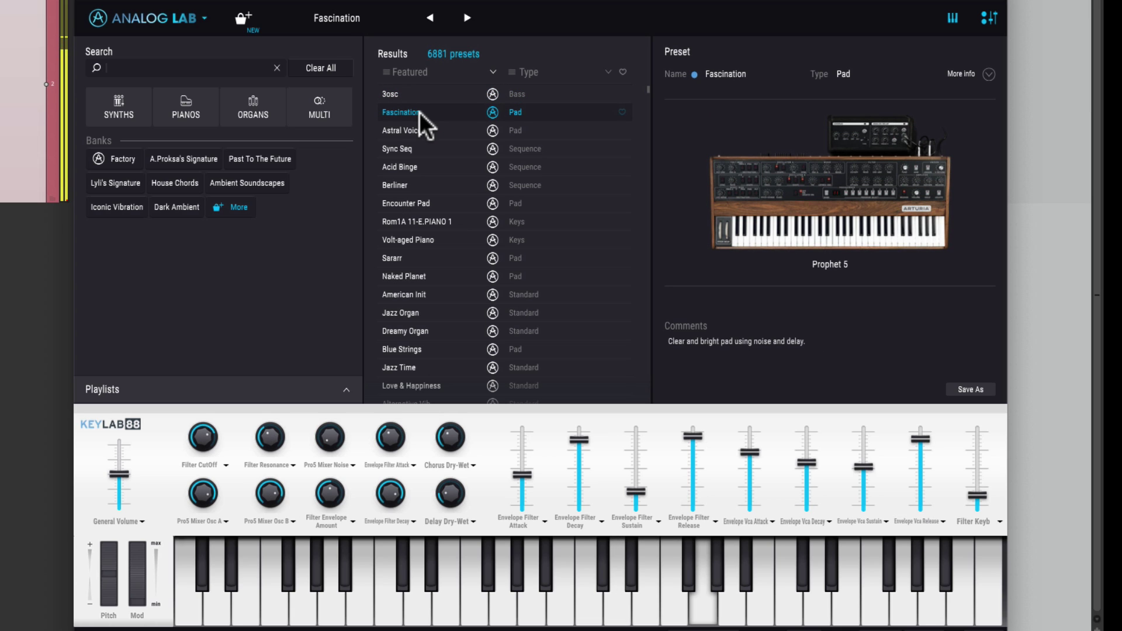
{"action": "left_click", "coordinate": [415, 131]}
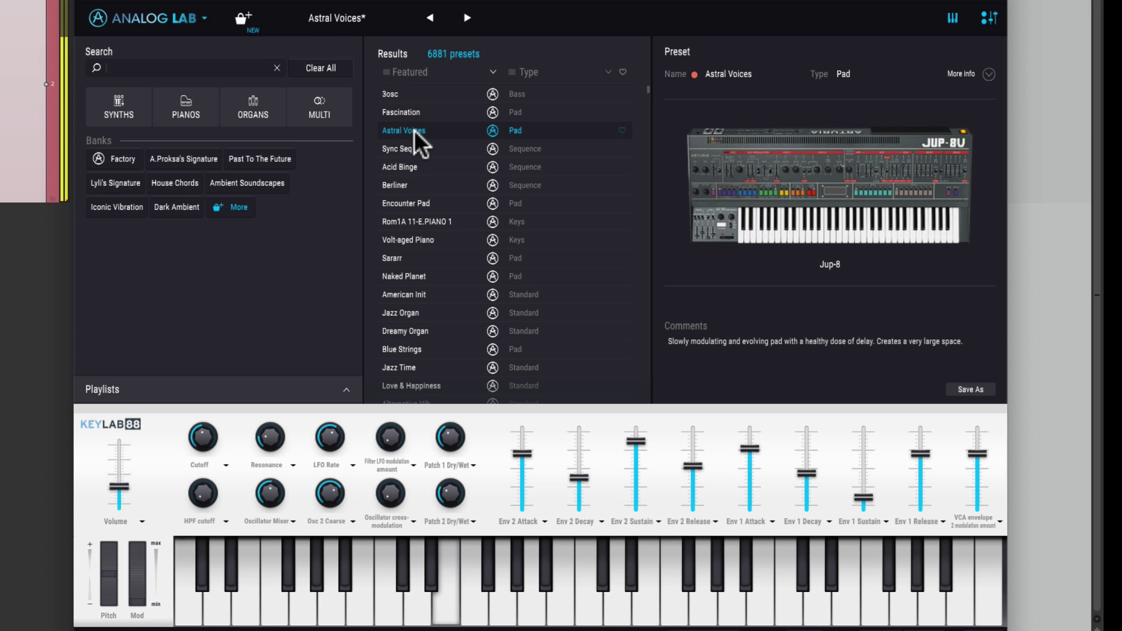
{"action": "left_click", "coordinate": [403, 147]}
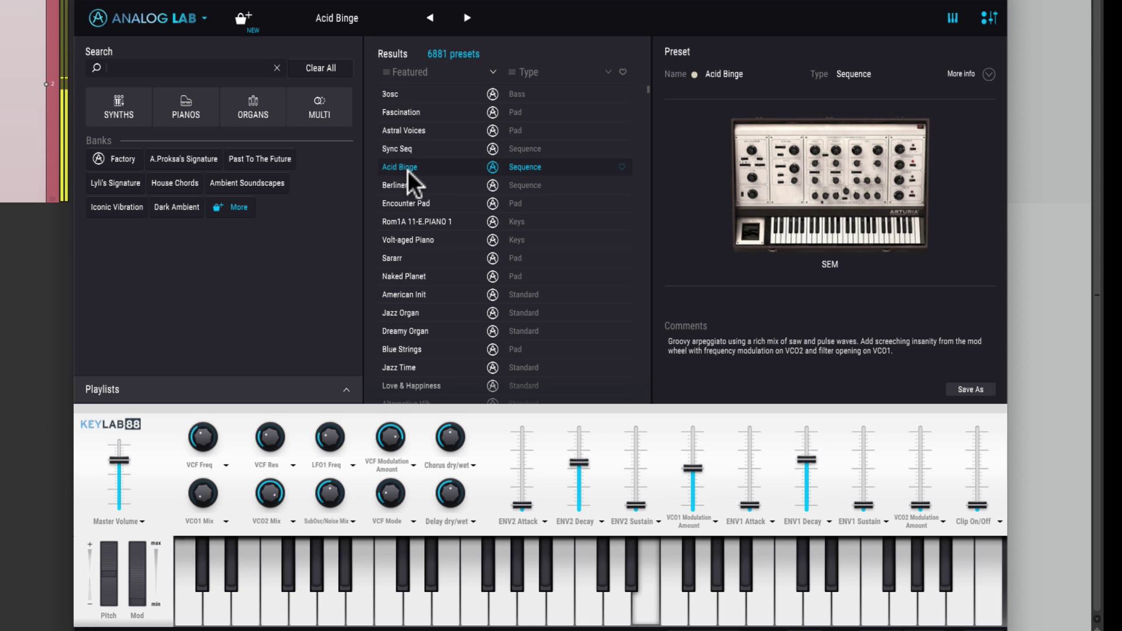
{"action": "left_click", "coordinate": [408, 199]}
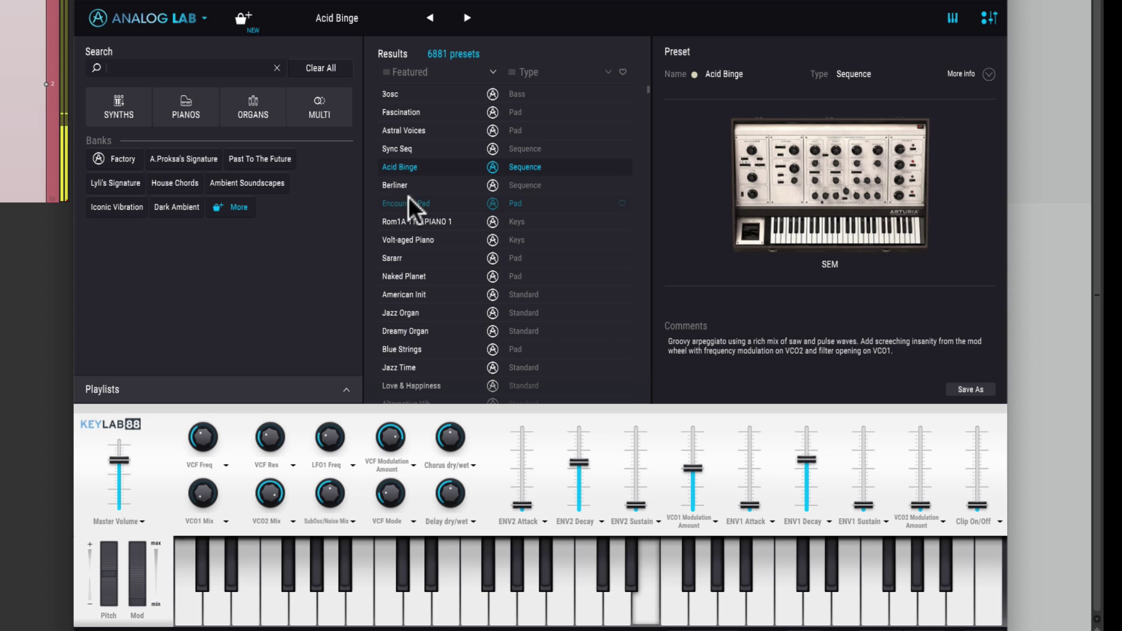
{"action": "left_click", "coordinate": [389, 255]}
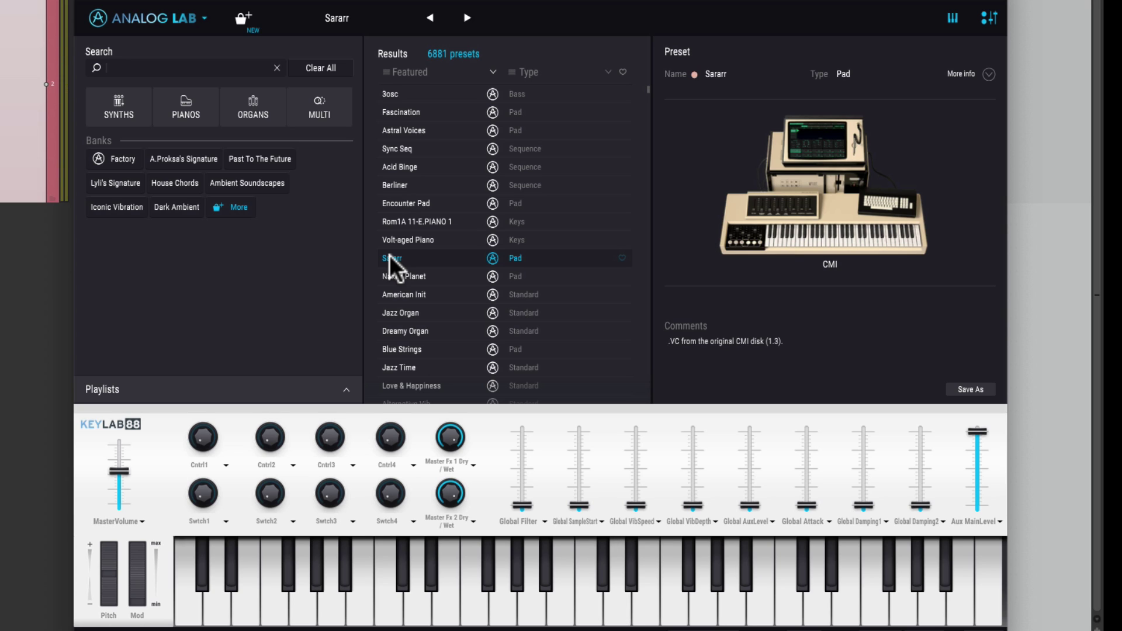
Filter to Organs, audition Jazz Organ and Double Shot, then load Black Vox.
{"action": "left_click", "coordinate": [271, 113]}
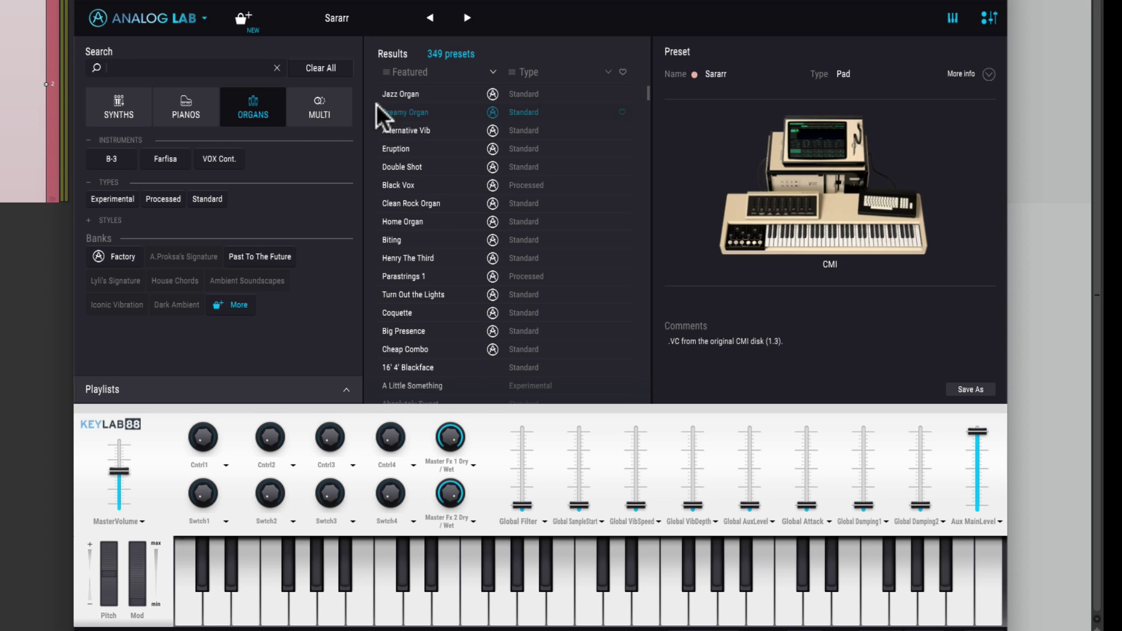
{"action": "left_click", "coordinate": [403, 96]}
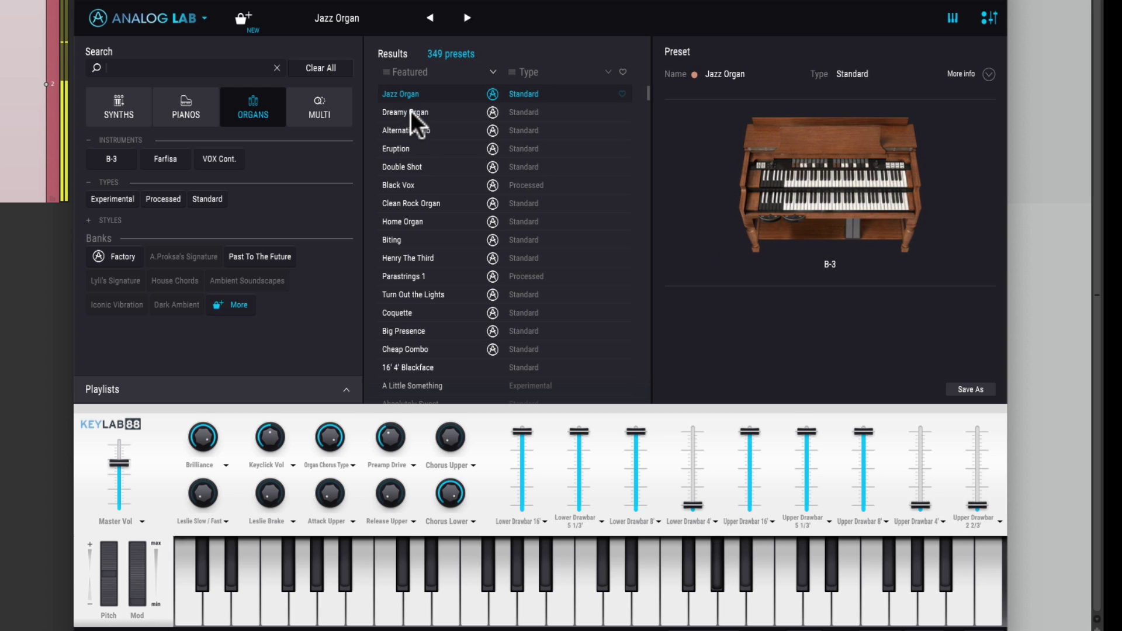
{"action": "left_click", "coordinate": [422, 166]}
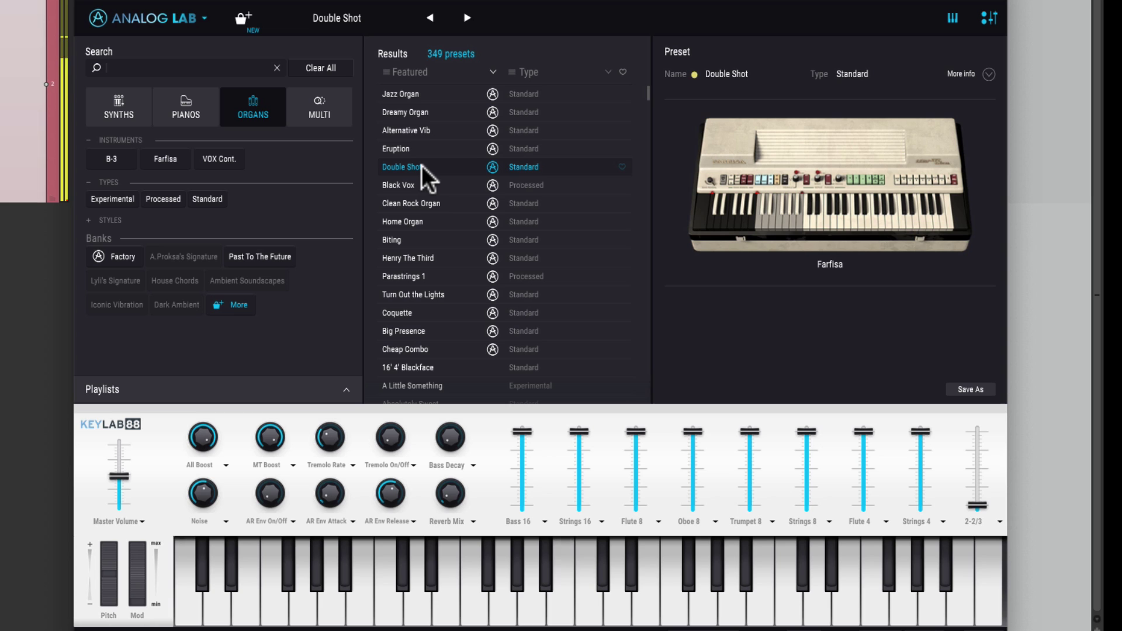
{"action": "left_click", "coordinate": [418, 179]}
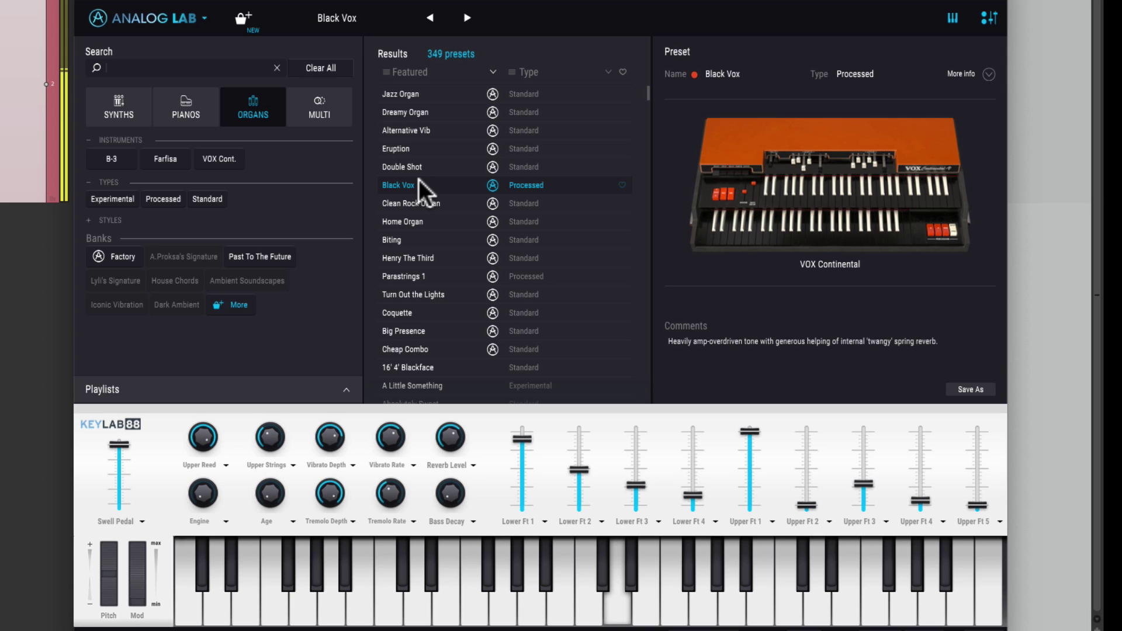
Clear the Organs filter and search the presets for 'strings'.
{"action": "left_click", "coordinate": [321, 68]}
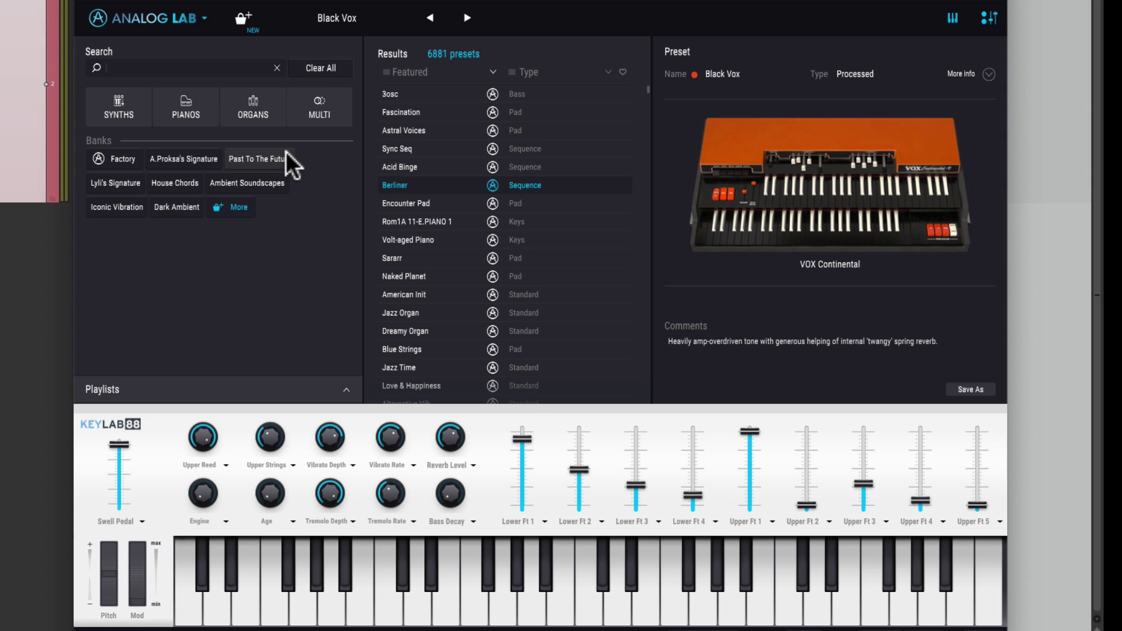
{"action": "left_click", "coordinate": [195, 64]}
{"action": "type", "text": "strings"}
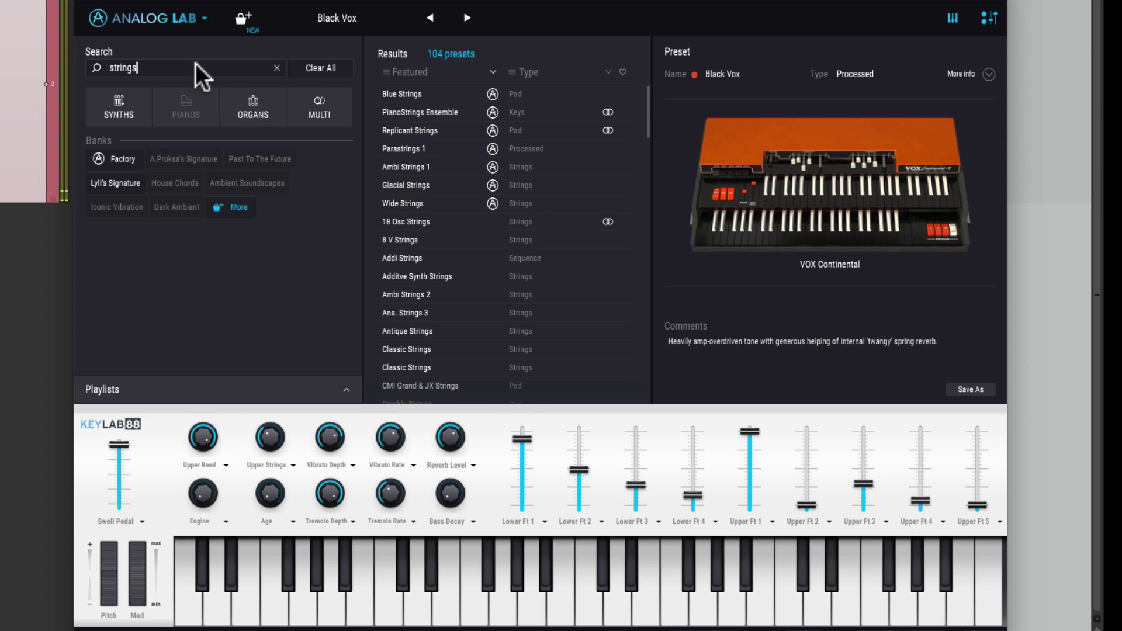
Audition 18 Osc Strings, Ambi Strings 2, Ana. Strings 3 and Classic Strings, ending on 18 Osc Strings.
{"action": "left_click", "coordinate": [391, 222]}
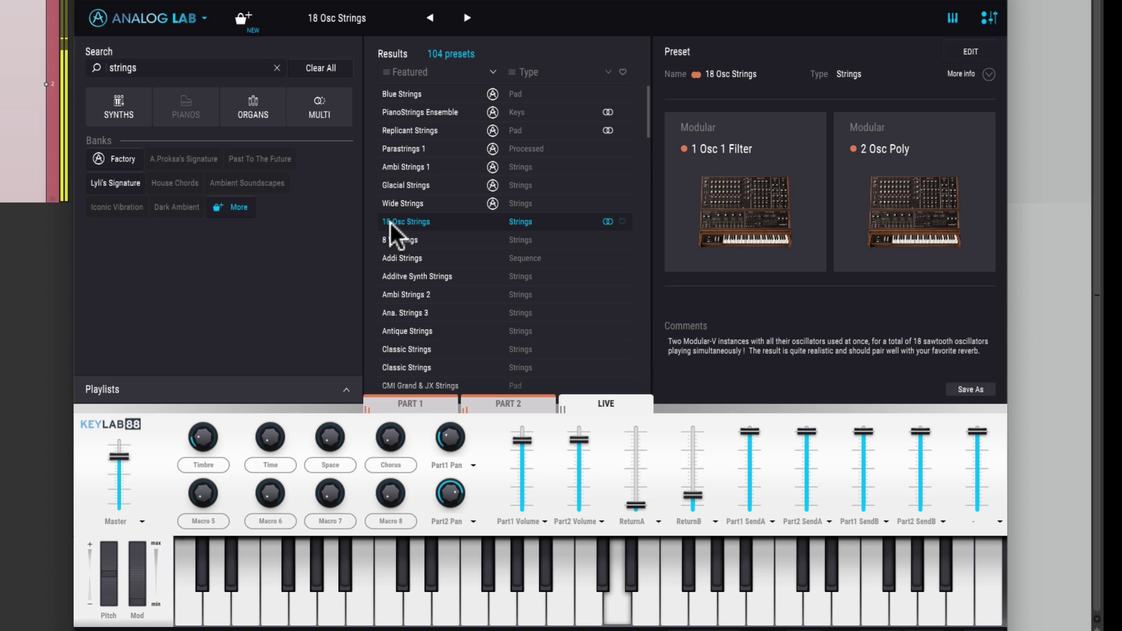
{"action": "left_click", "coordinate": [396, 290]}
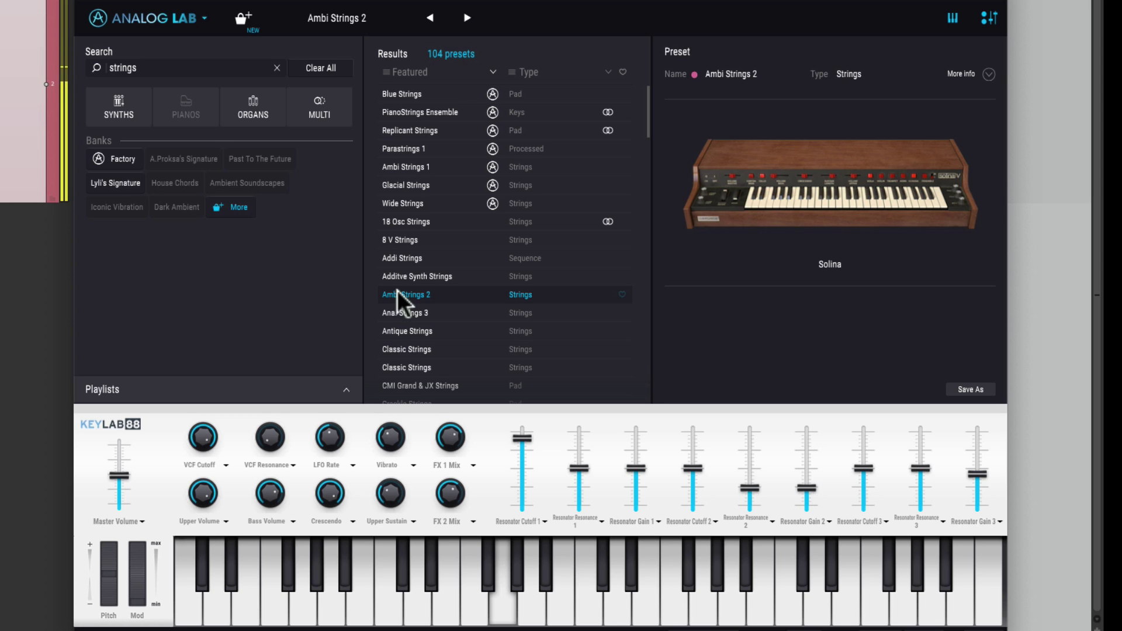
{"action": "left_click", "coordinate": [404, 313]}
{"action": "left_click", "coordinate": [409, 346]}
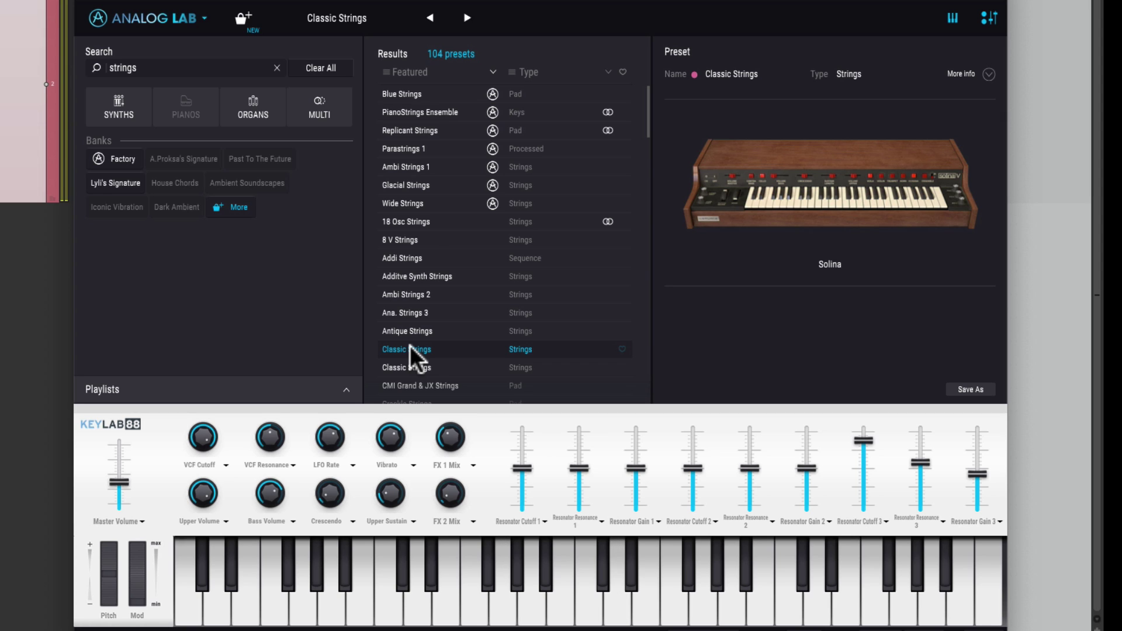
{"action": "left_click", "coordinate": [416, 221]}
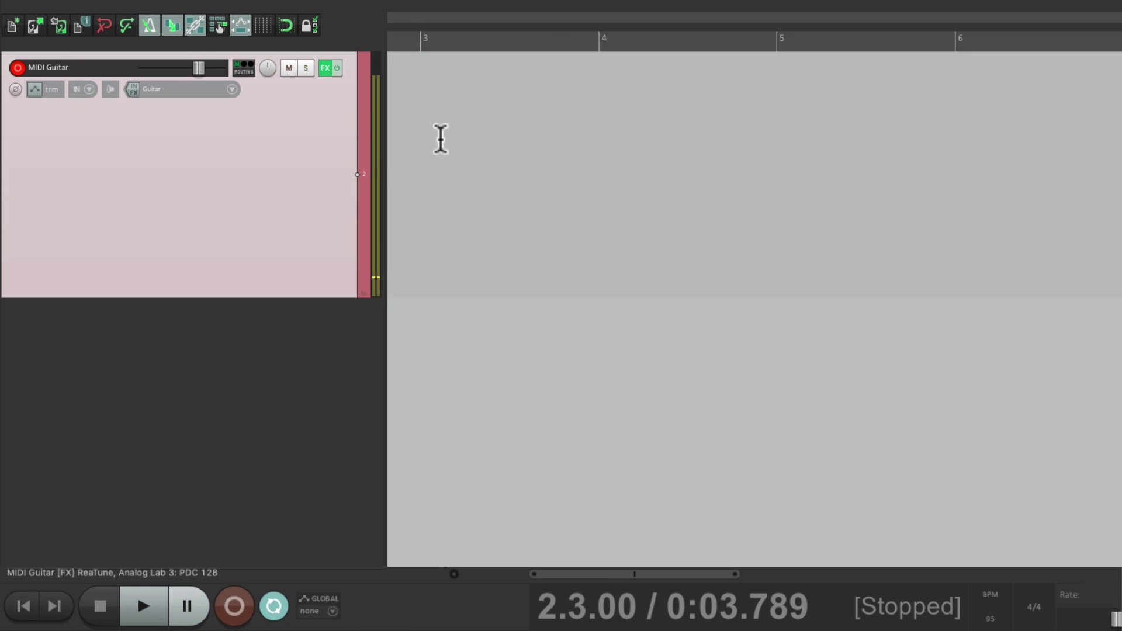
Record a test guitar take with Ctrl+R, stop it, then undo the recorded item.
{"action": "key", "text": "ctrl+r"}
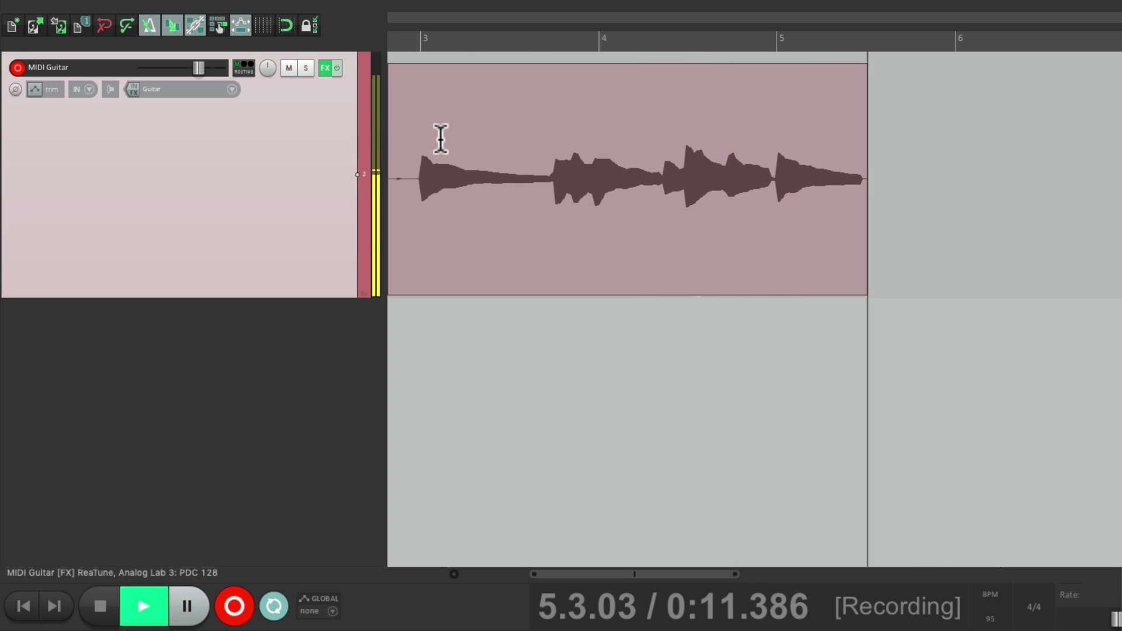
{"action": "key", "text": "space"}
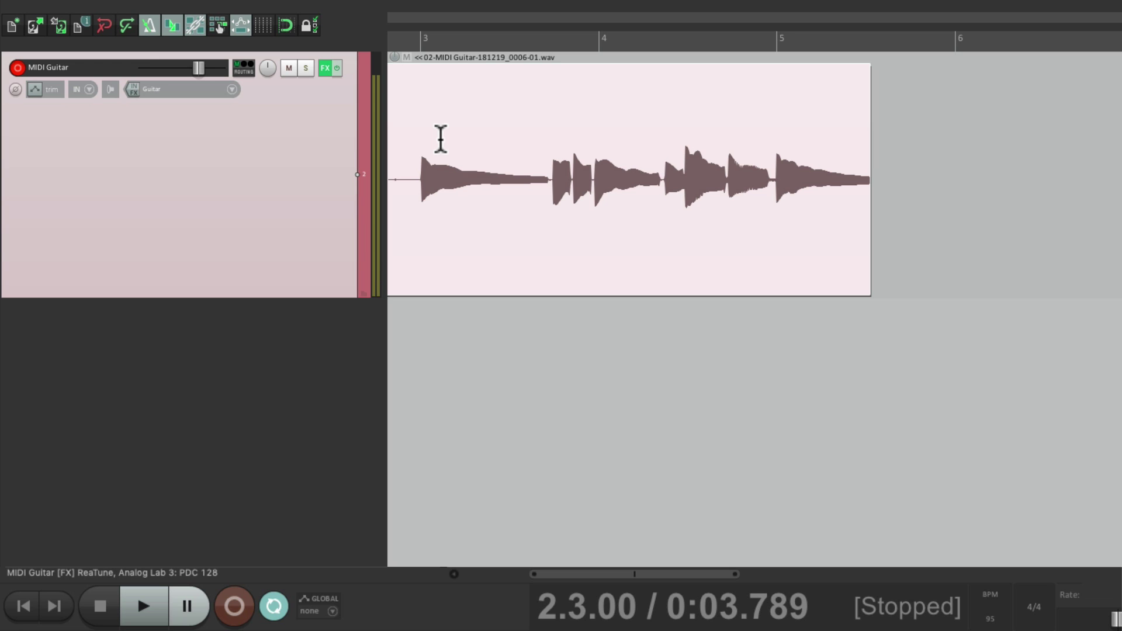
{"action": "key", "text": "ctrl+z"}
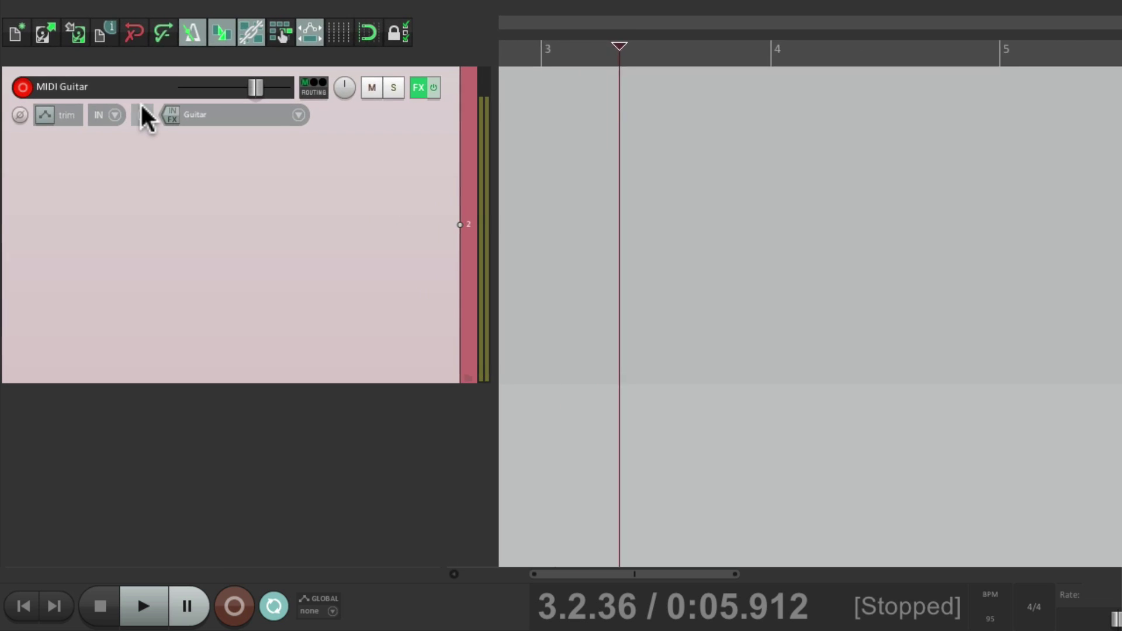
Set the MIDI Guitar track to Record: output (MIDI) and place the edit cursor at 2.2.80.
{"action": "left_click", "coordinate": [89, 89]}
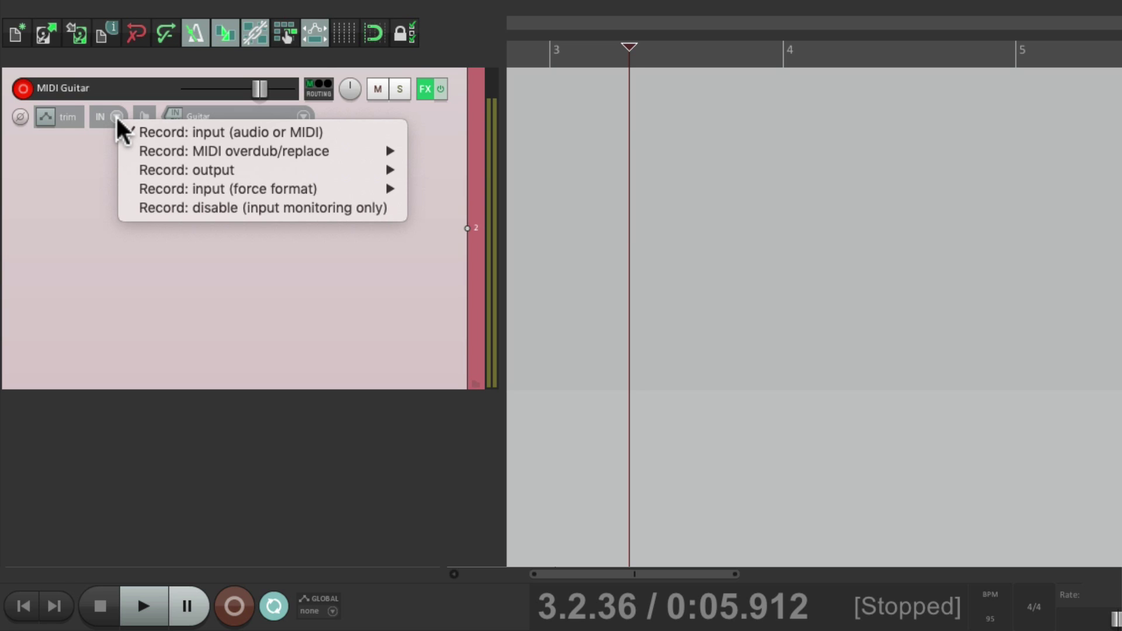
{"action": "mouse_move", "coordinate": [130, 170]}
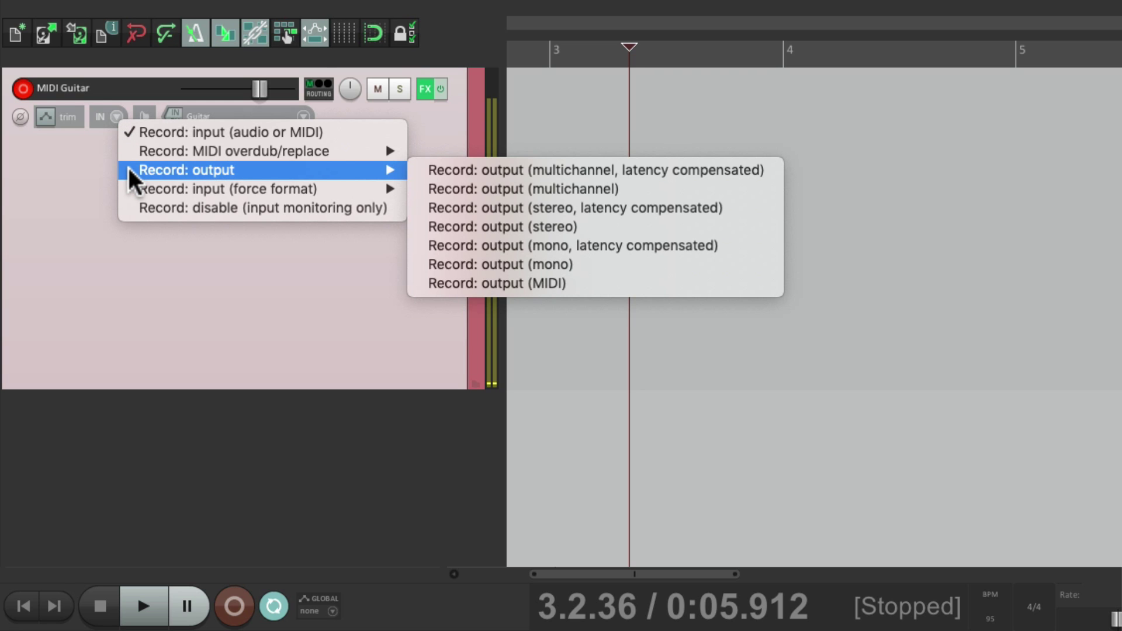
{"action": "left_click", "coordinate": [676, 286]}
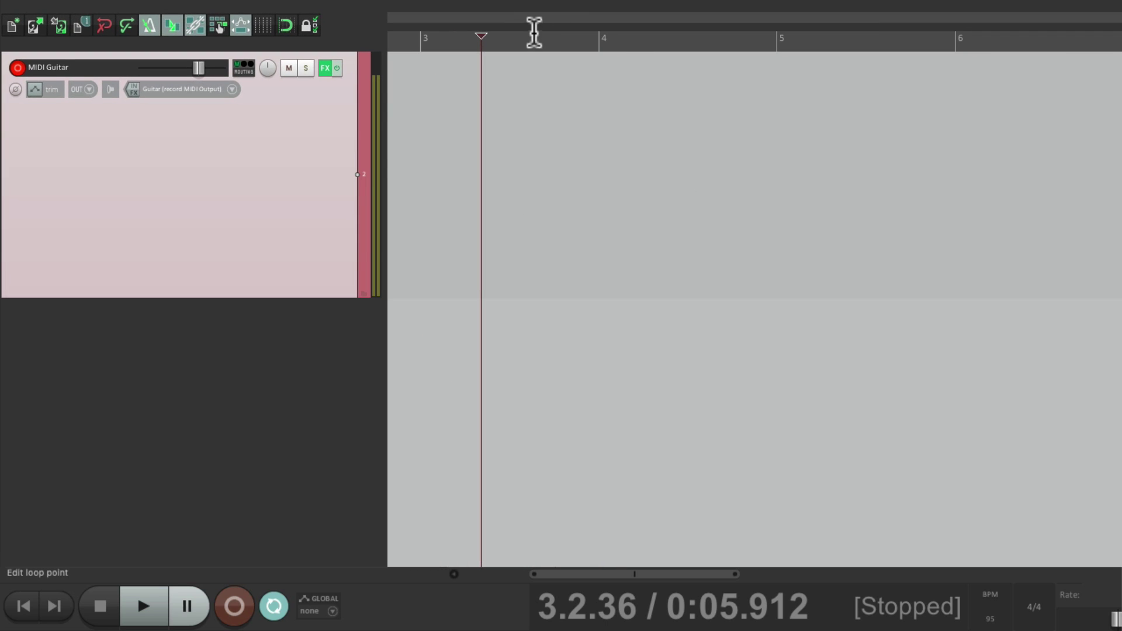
{"action": "mouse_move", "coordinate": [526, 20]}
{"action": "left_mouse_down"}
{"action": "mouse_move", "coordinate": [616, 20]}
{"action": "mouse_move", "coordinate": [547, 22]}
{"action": "left_mouse_up"}
{"action": "left_click", "coordinate": [412, 96]}
Record the guitar performance as a MIDI item, then stop and keep it.
{"action": "key", "text": "ctrl+r"}
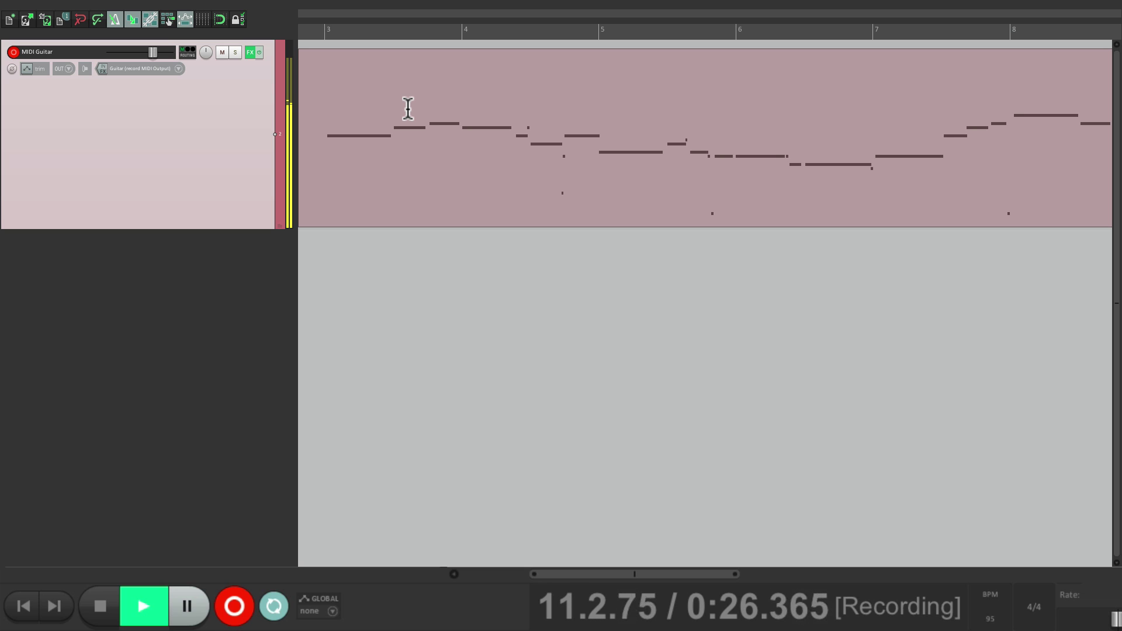
{"action": "key", "text": "space"}
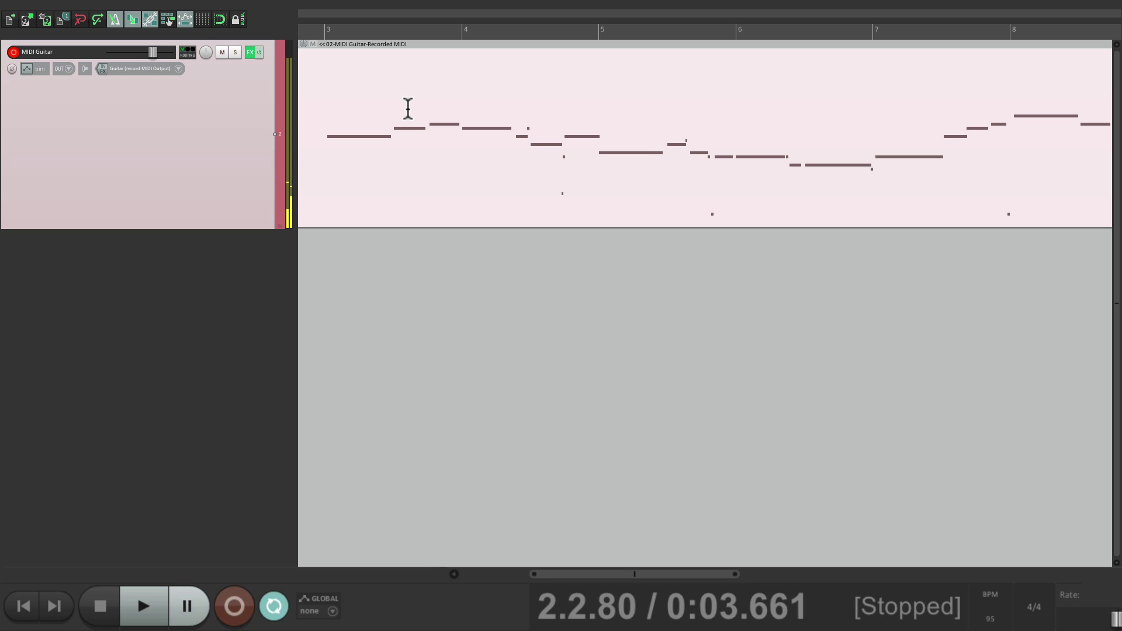
{"action": "key", "text": "space"}
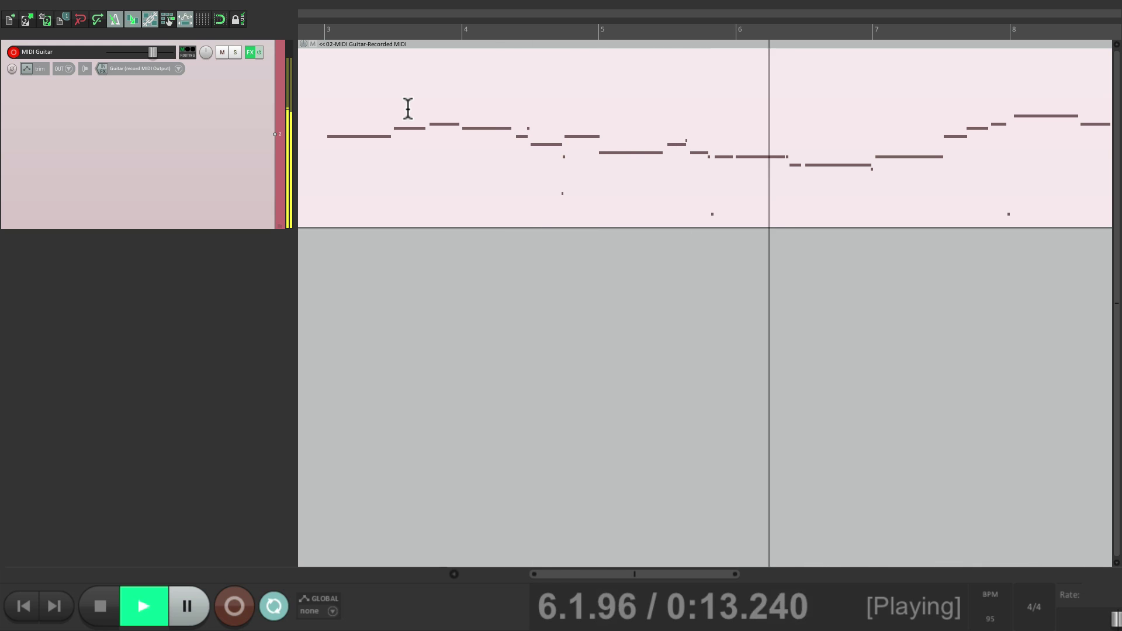
{"action": "scroll", "coordinate": [749, 107], "scroll_direction": "right", "scroll_amount": 2}
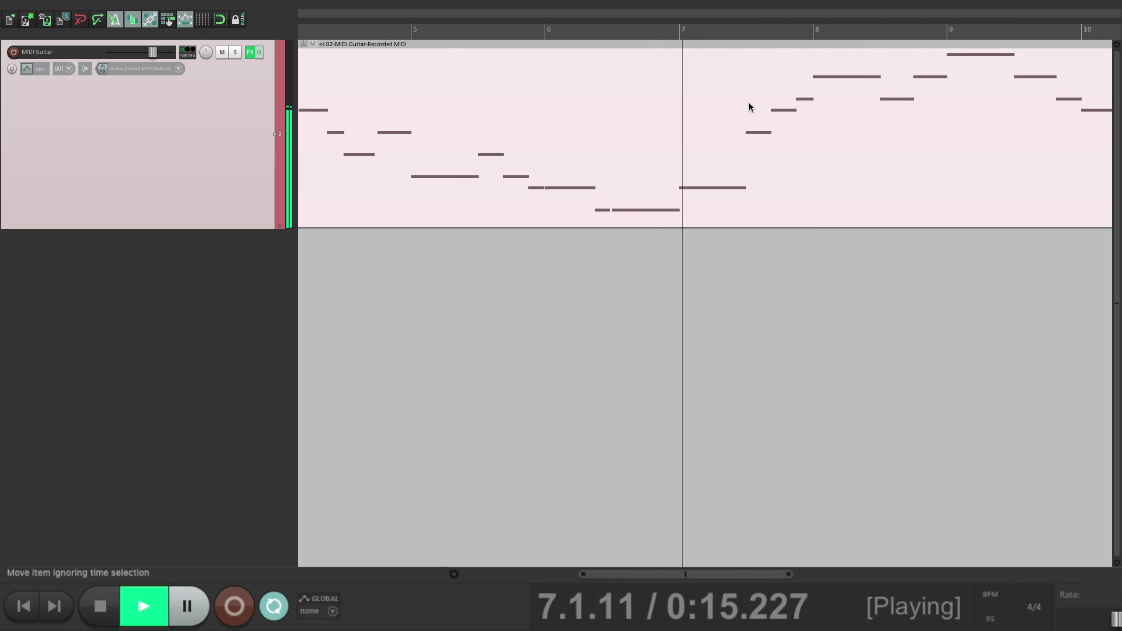
{"action": "scroll", "coordinate": [749, 103], "scroll_direction": "right", "scroll_amount": 3}
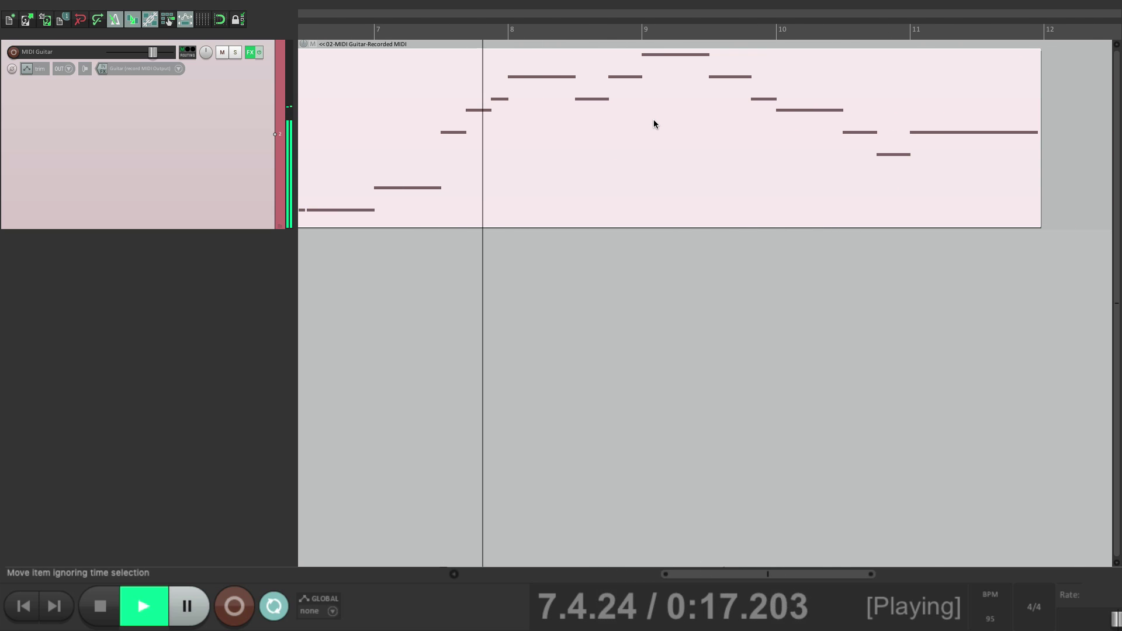
{"action": "scroll", "coordinate": [653, 120], "scroll_direction": "right", "scroll_amount": 1}
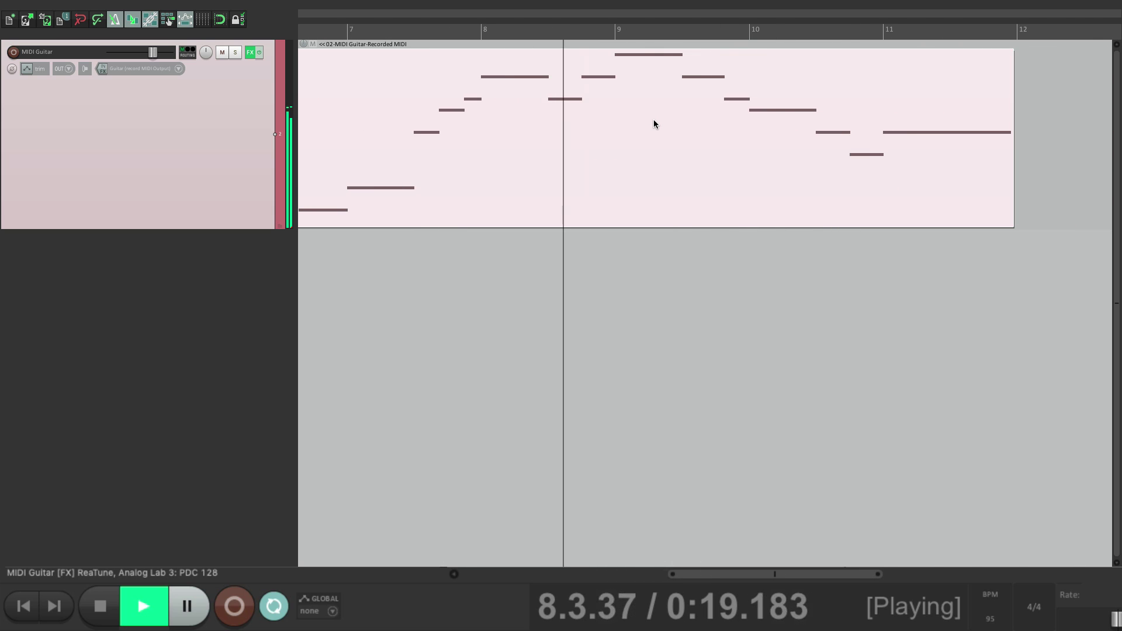
{"action": "scroll", "coordinate": [654, 119], "scroll_direction": "right", "scroll_amount": 2}
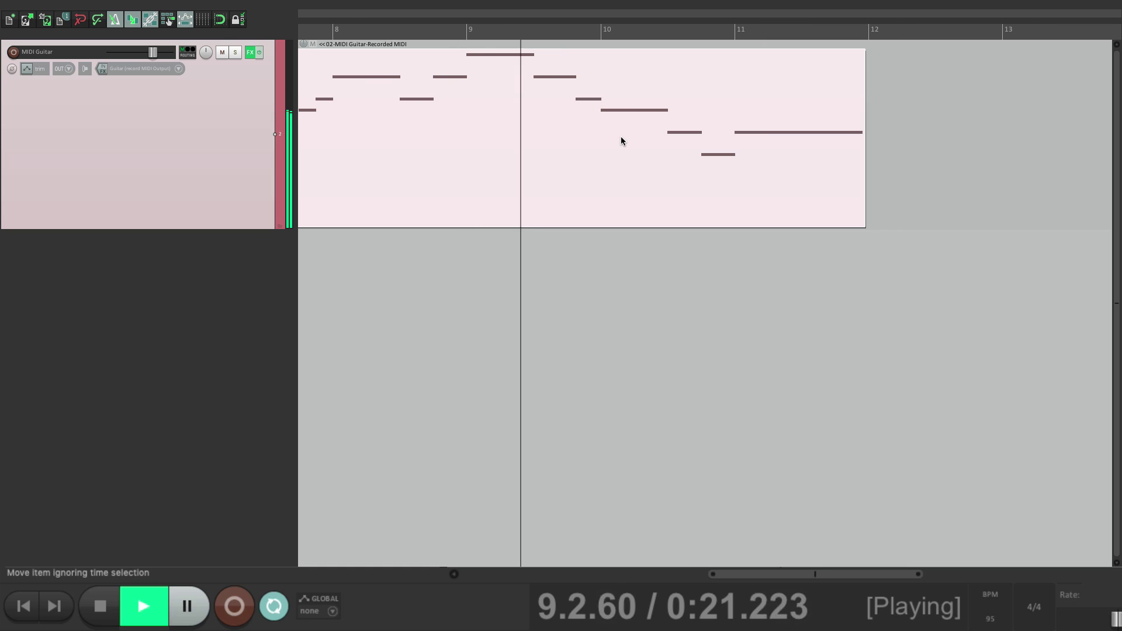
{"action": "scroll", "coordinate": [621, 141], "scroll_direction": "right", "scroll_amount": 2}
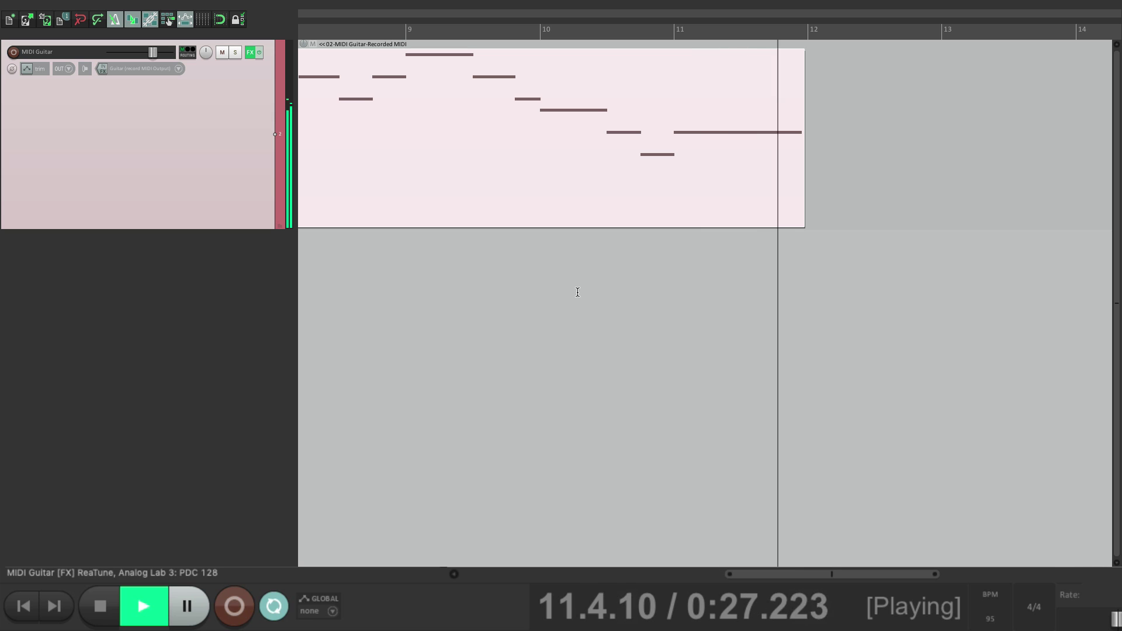
{"action": "key", "text": "space"}
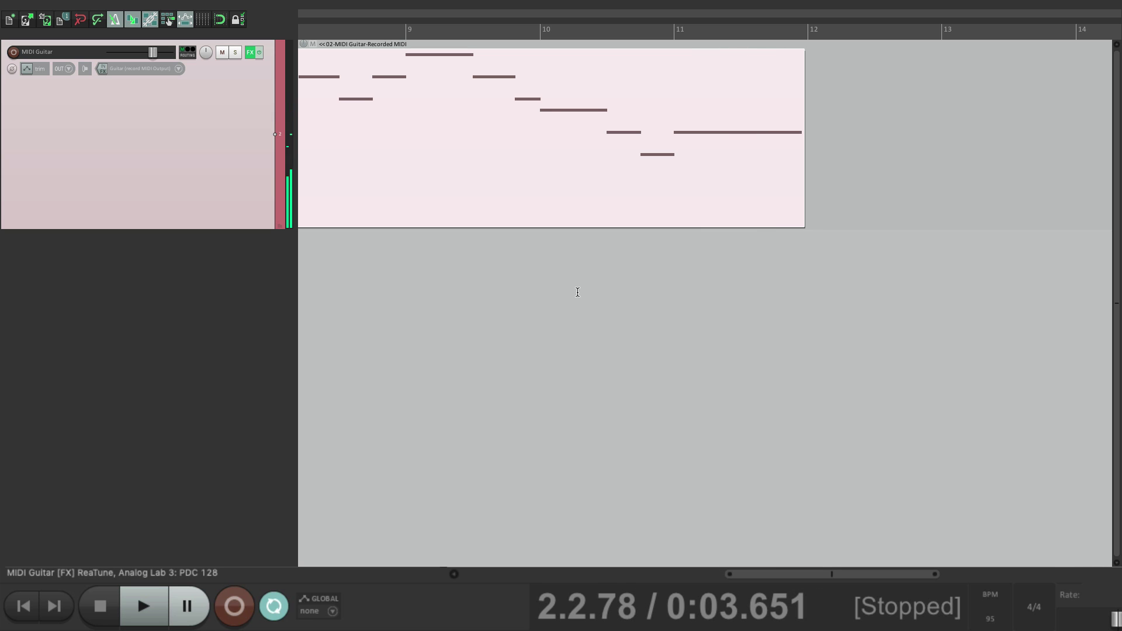